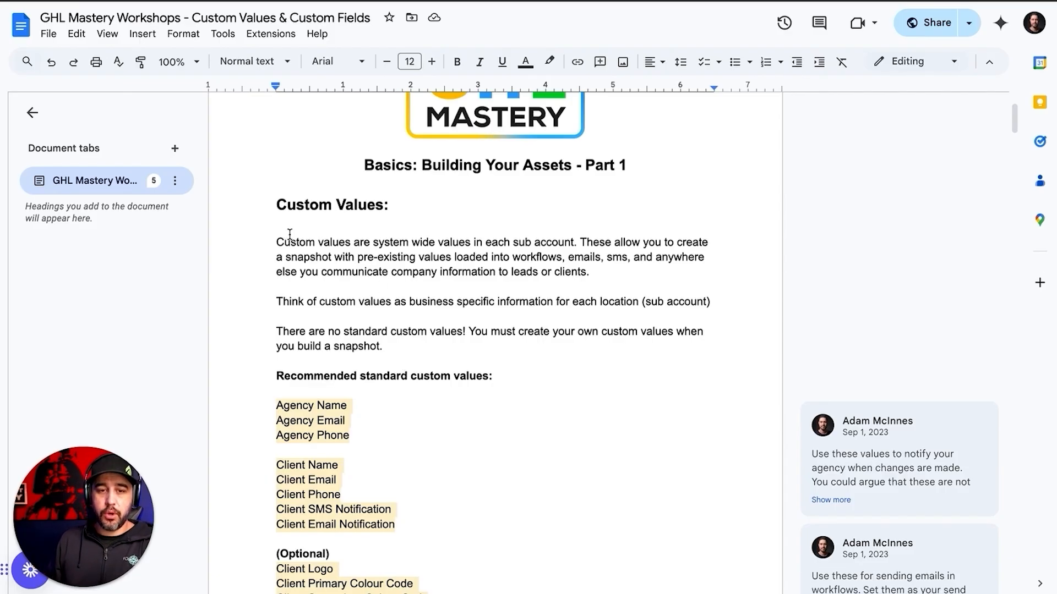
Scroll down to the recommended standard custom values list and highlight it
{"action": "scroll", "coordinate": [472, 361], "scroll_direction": "down", "scroll_amount": 1}
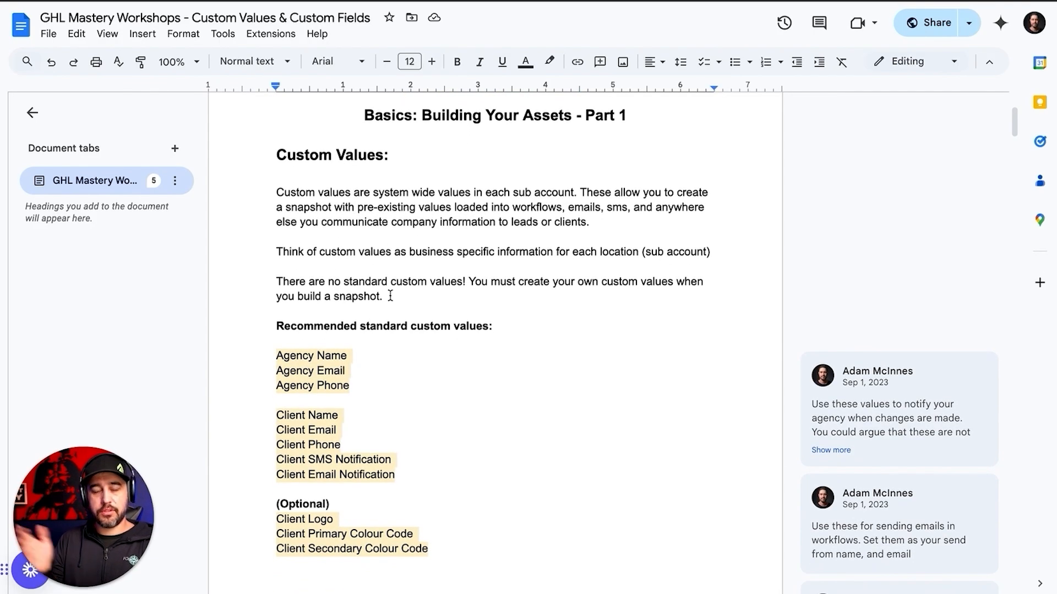
{"action": "scroll", "coordinate": [391, 296], "scroll_direction": "down", "scroll_amount": 1}
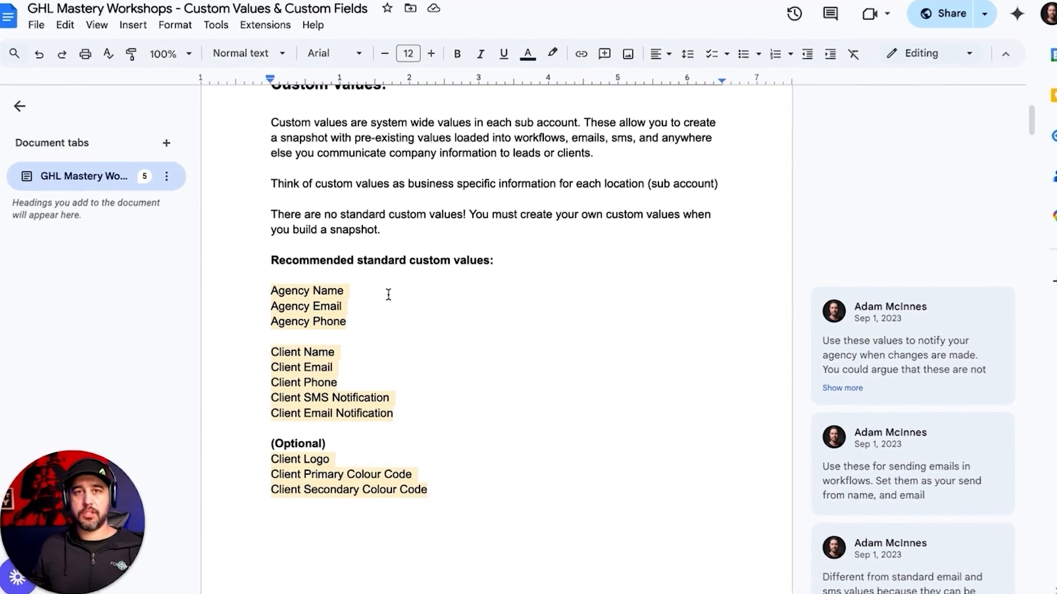
{"action": "left_click_drag", "start_coordinate": [190, 223], "coordinate": [548, 454]}
{"action": "left_click", "coordinate": [543, 453]}
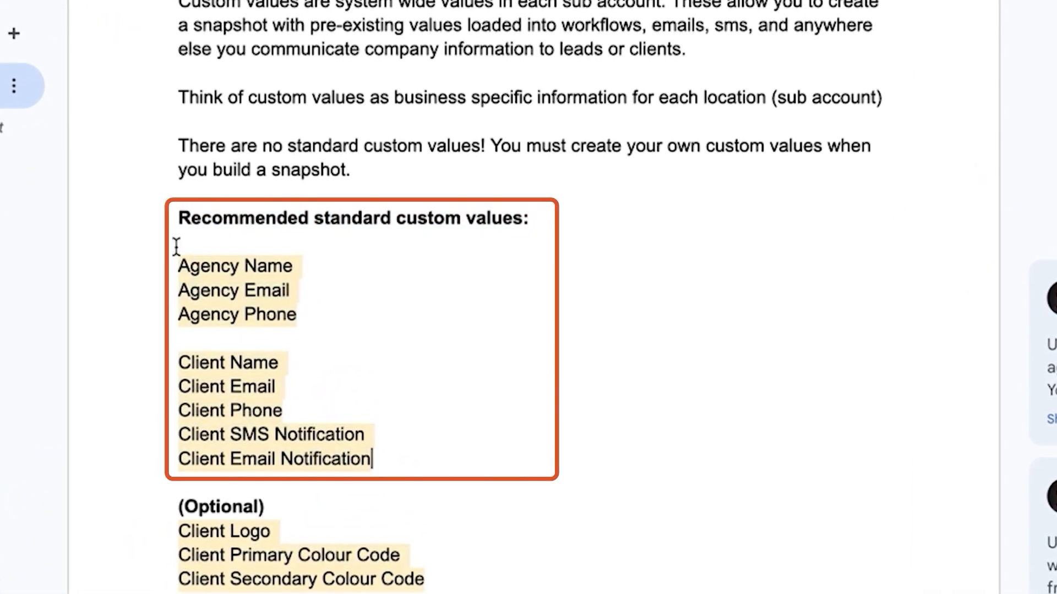
Select the Agency value lines, including Agency Email and Agency Phone, to show their comment
{"action": "left_click_drag", "start_coordinate": [181, 262], "coordinate": [242, 286]}
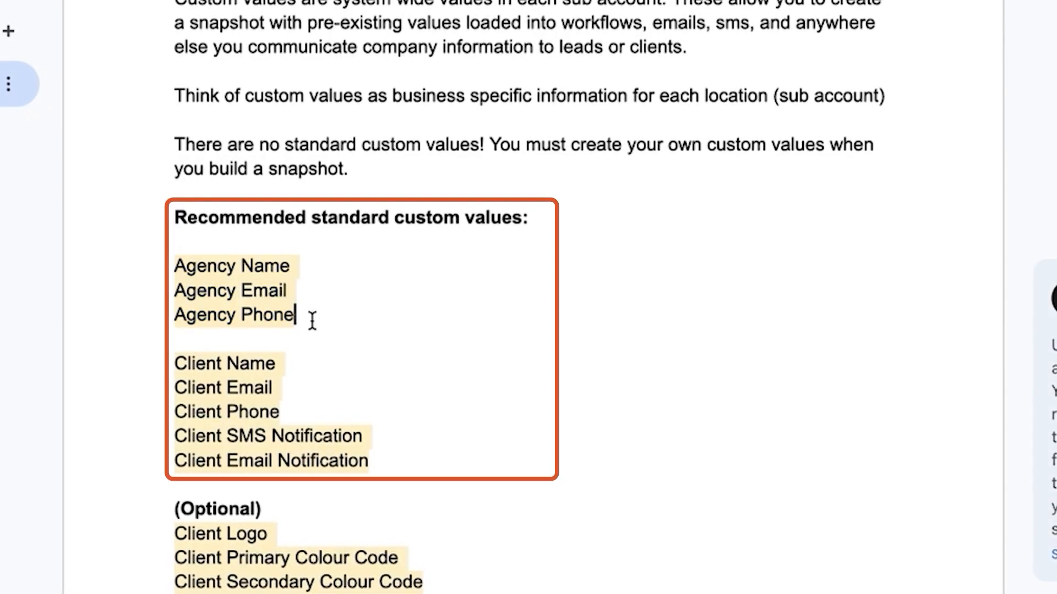
{"action": "left_click_drag", "start_coordinate": [312, 321], "coordinate": [208, 295]}
{"action": "left_click", "coordinate": [322, 285]}
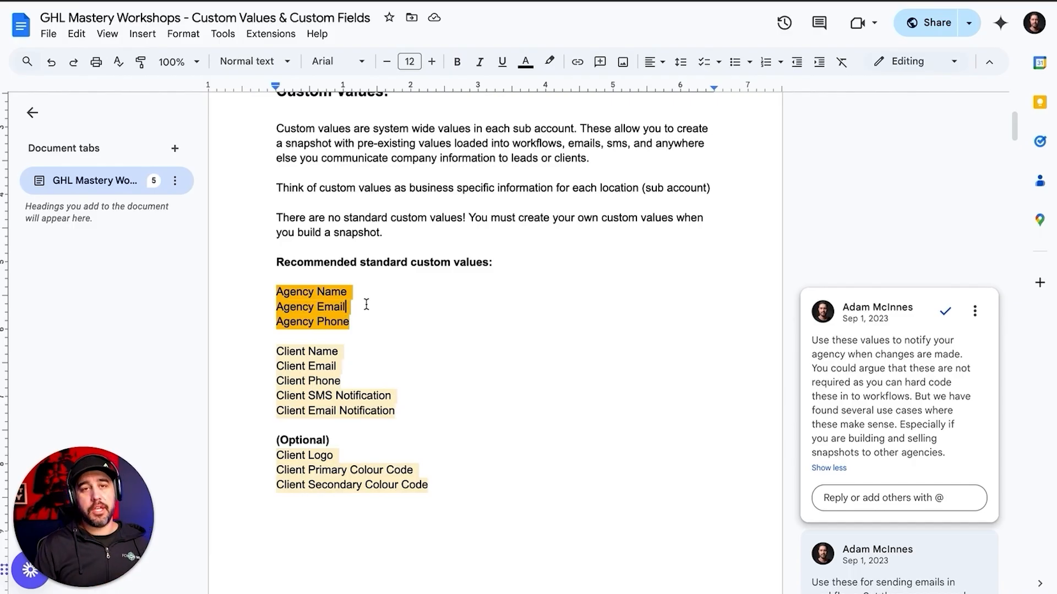
Select the Client SMS and Email Notification lines to reveal their explanatory comment
{"action": "left_click_drag", "start_coordinate": [361, 329], "coordinate": [276, 281]}
{"action": "left_click", "coordinate": [357, 291]}
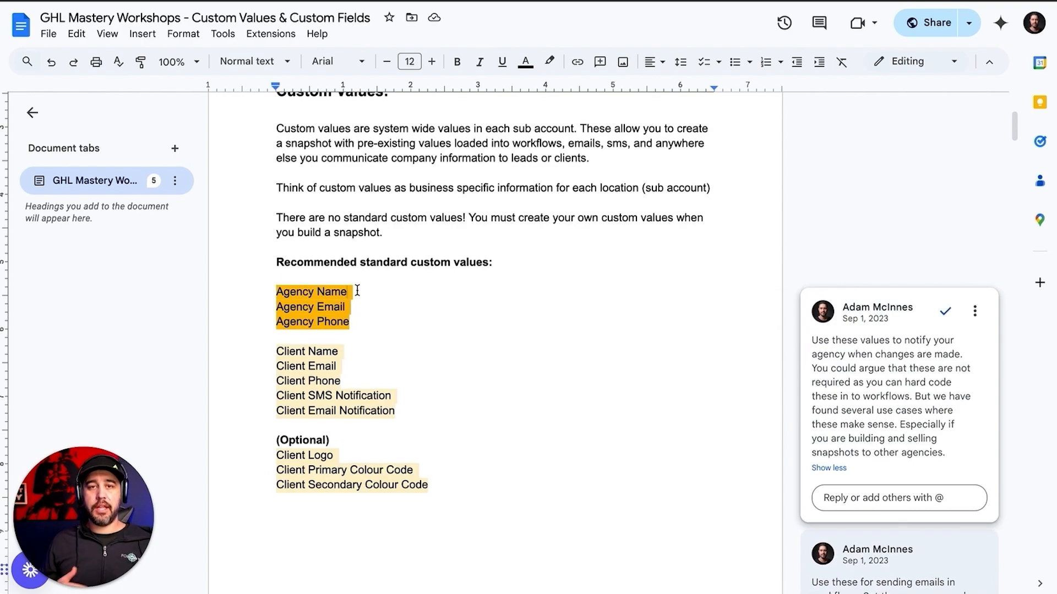
{"action": "left_click", "coordinate": [333, 350]}
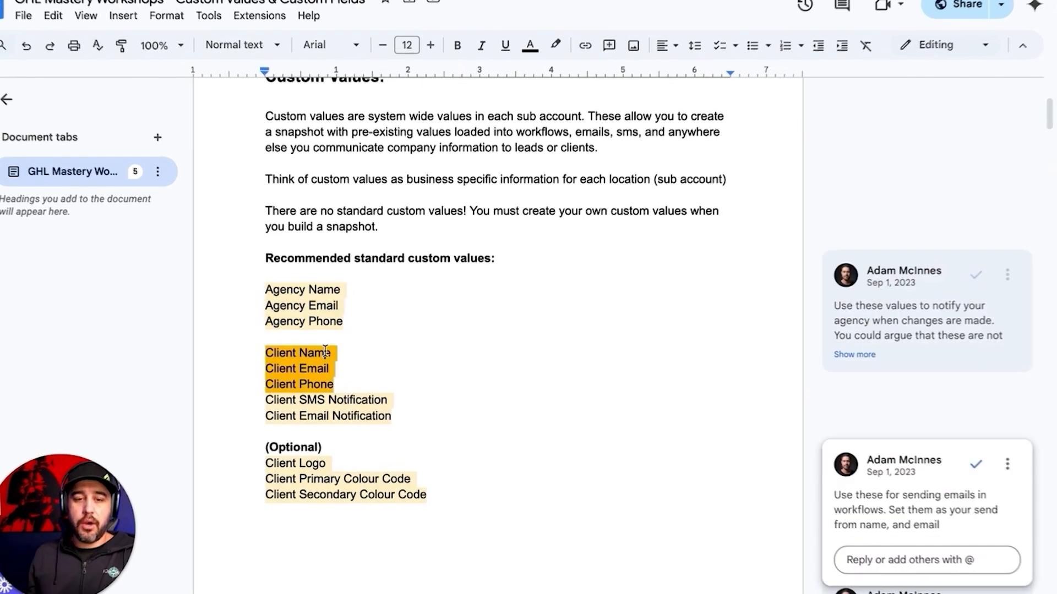
{"action": "left_click", "coordinate": [265, 353]}
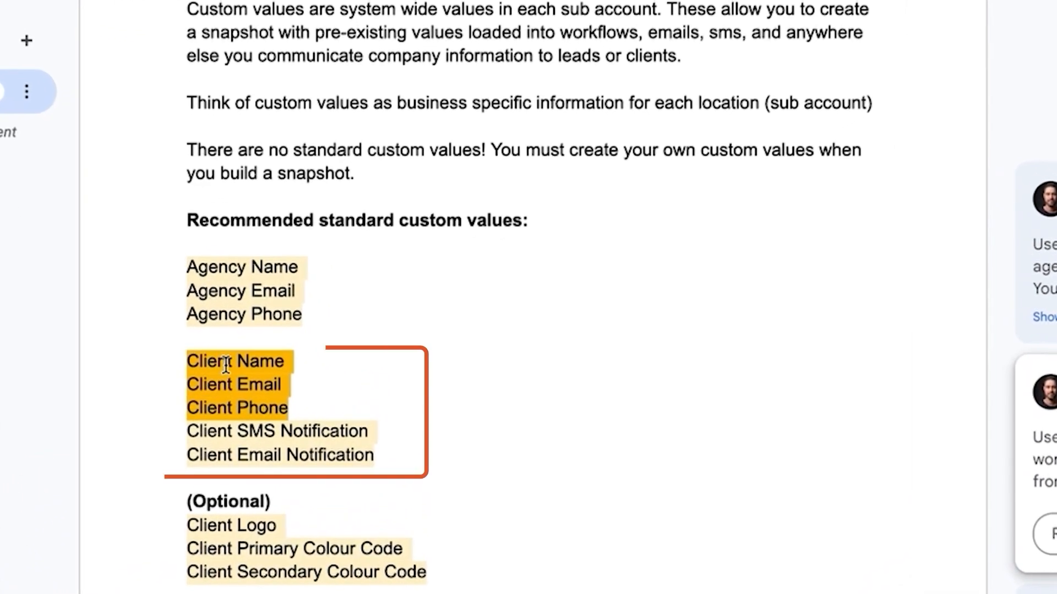
{"action": "left_click", "coordinate": [301, 410]}
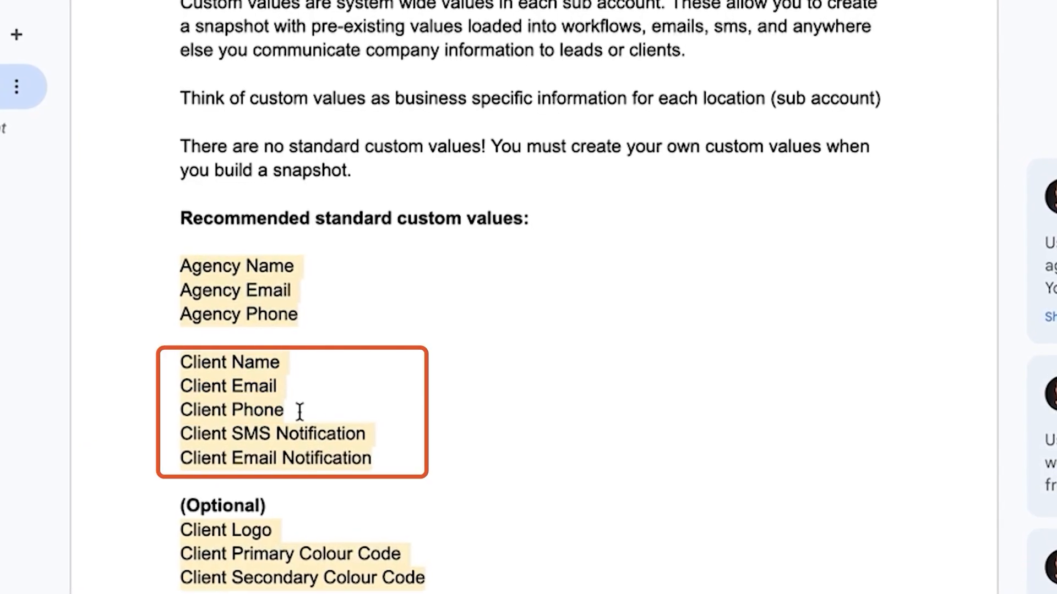
{"action": "left_click_drag", "start_coordinate": [377, 455], "coordinate": [187, 432]}
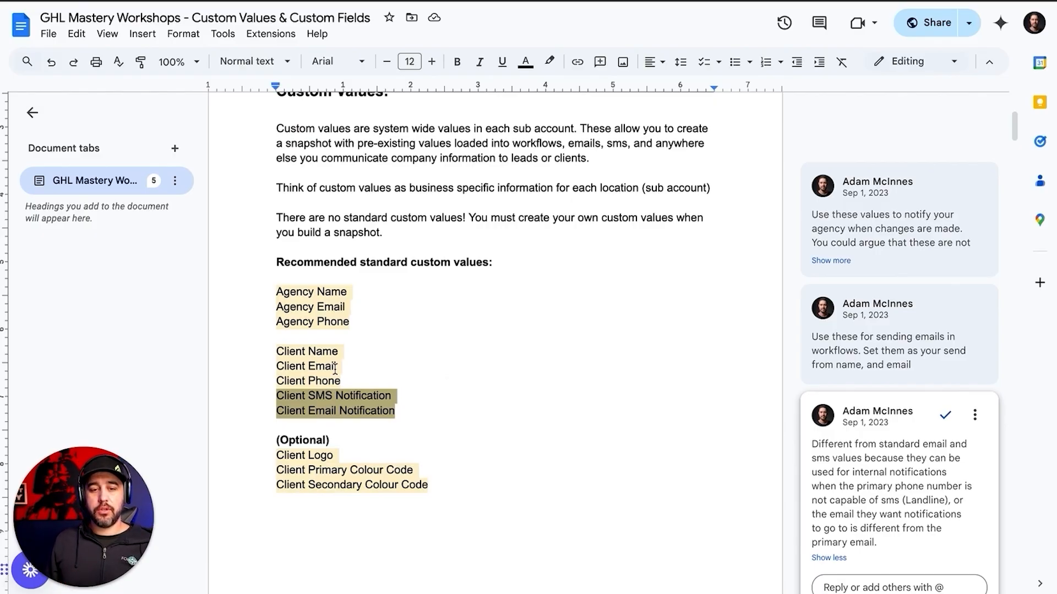
{"action": "left_click", "coordinate": [420, 375]}
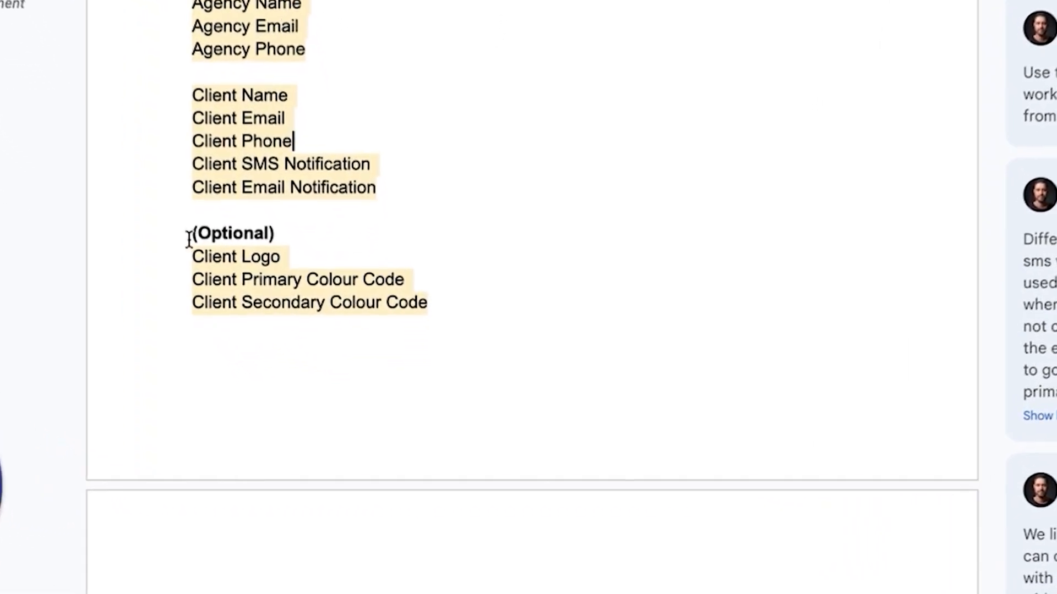
{"action": "left_click_drag", "start_coordinate": [215, 279], "coordinate": [366, 280]}
{"action": "left_click", "coordinate": [367, 279]}
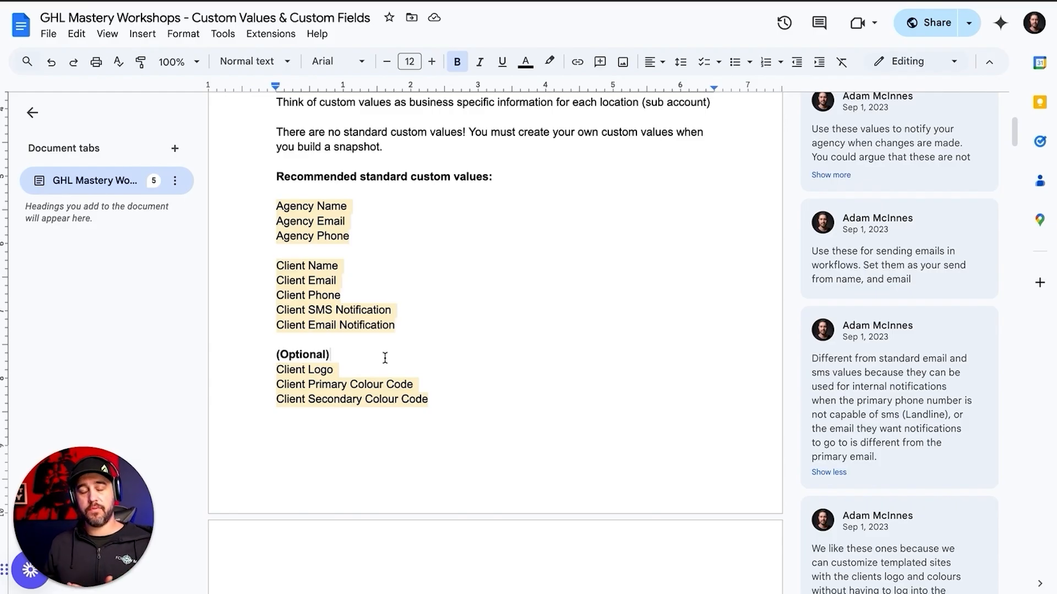
{"action": "scroll", "coordinate": [385, 358], "scroll_direction": "down", "scroll_amount": 2}
{"action": "scroll", "coordinate": [377, 349], "scroll_direction": "up", "scroll_amount": 1}
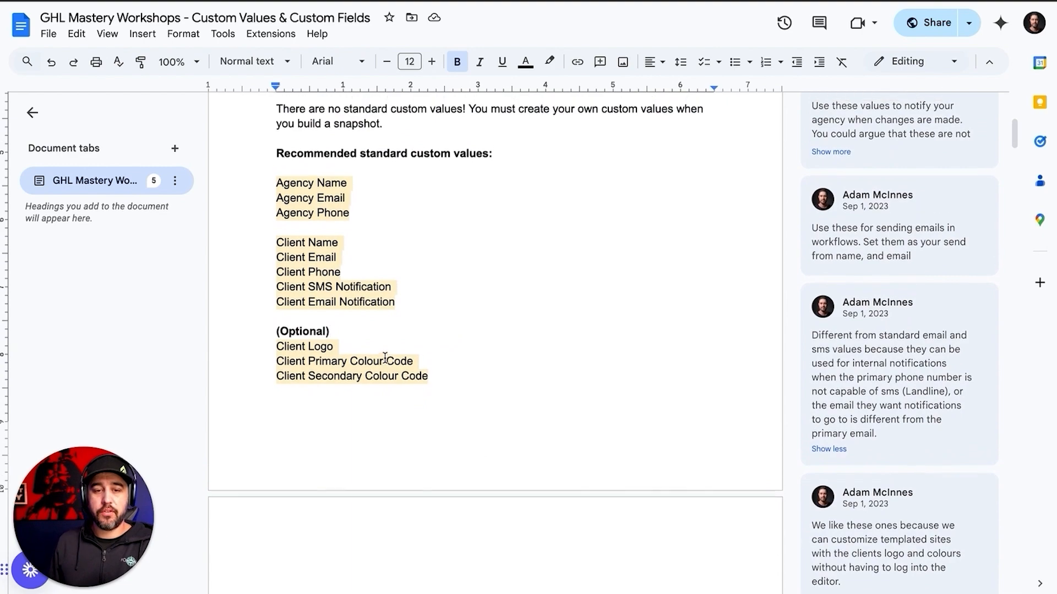
{"action": "left_click", "coordinate": [366, 251]}
{"action": "left_click", "coordinate": [361, 232]}
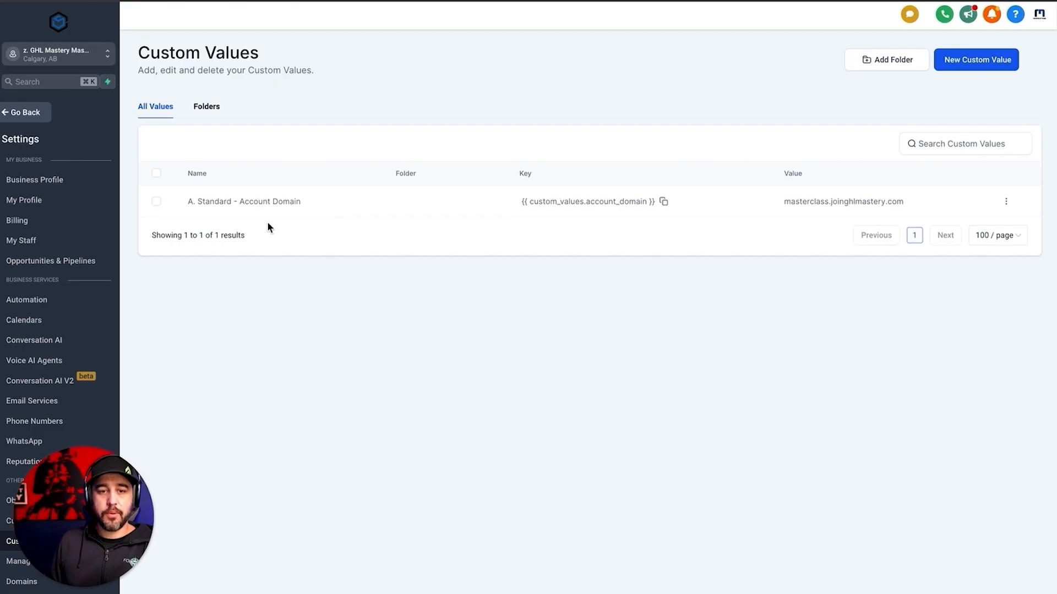
Point out the 'A. Standard - Account Domain' value name, then switch to the Folders list
{"action": "left_click_drag", "start_coordinate": [305, 202], "coordinate": [189, 201]}
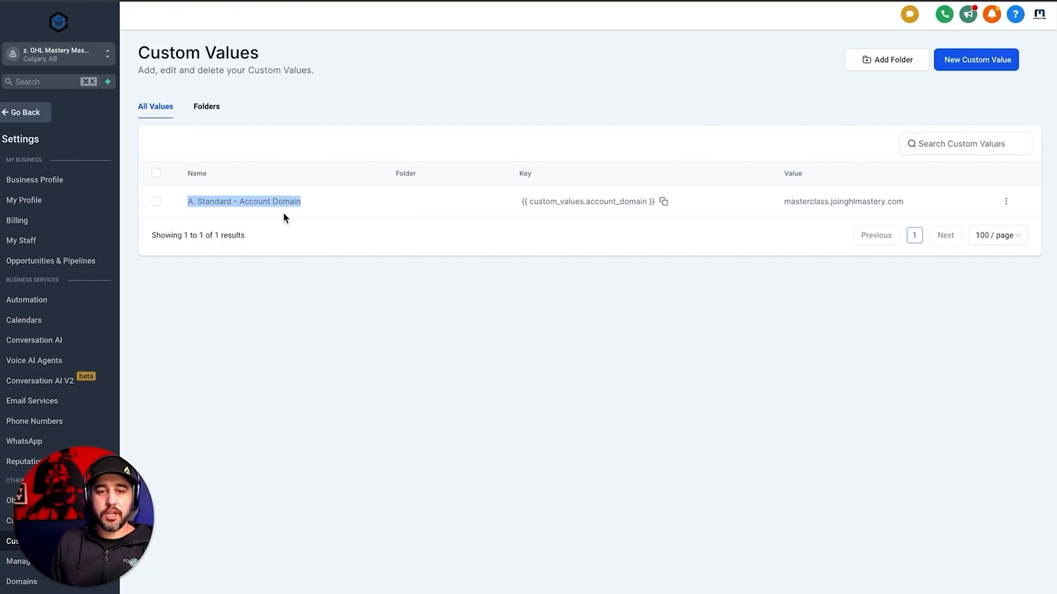
{"action": "left_click", "coordinate": [735, 317]}
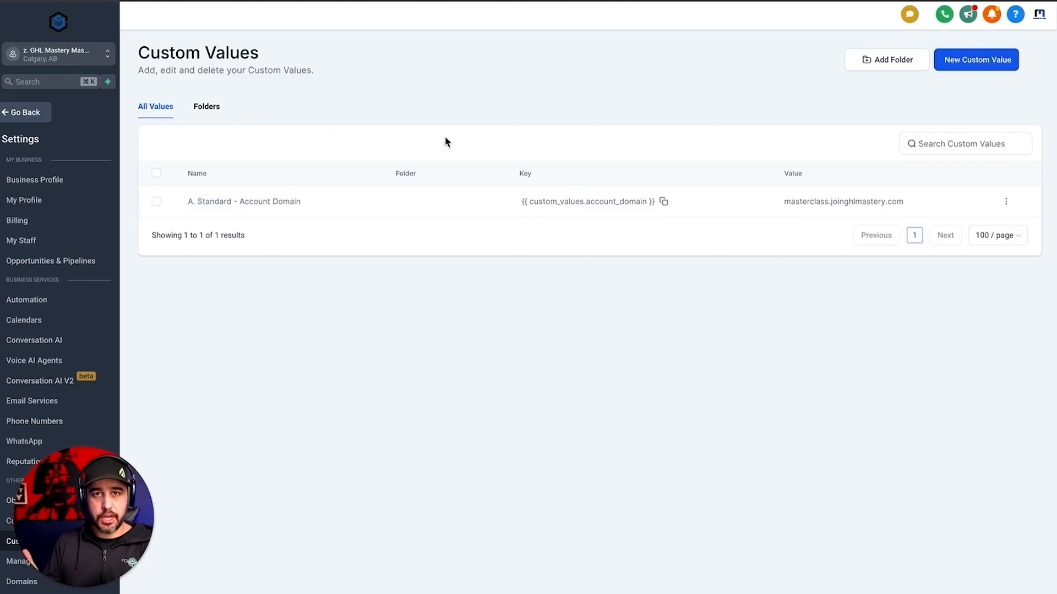
{"action": "left_click", "coordinate": [214, 106]}
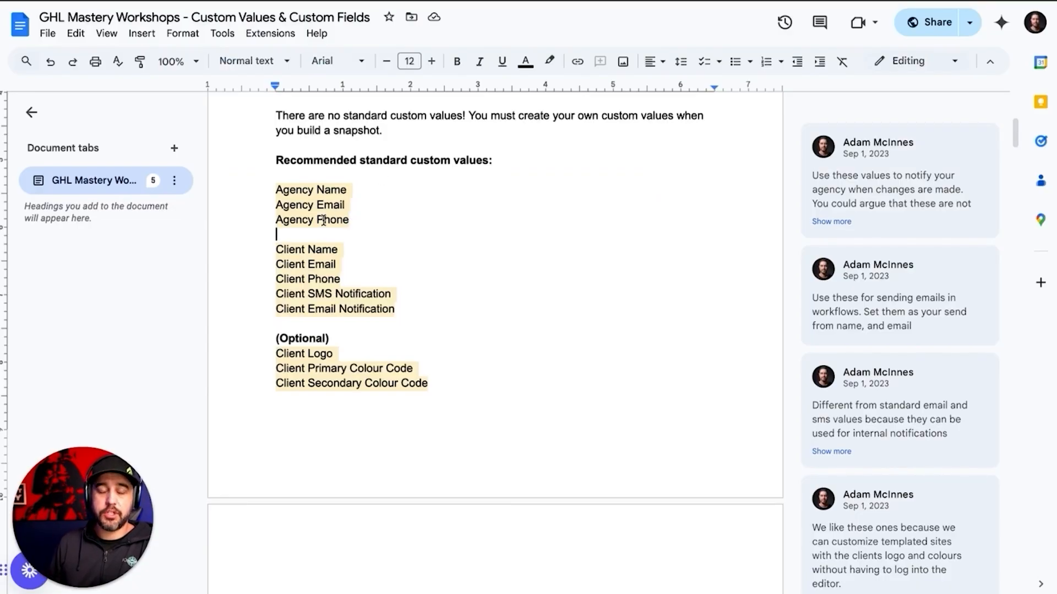
{"action": "left_click", "coordinate": [302, 175]}
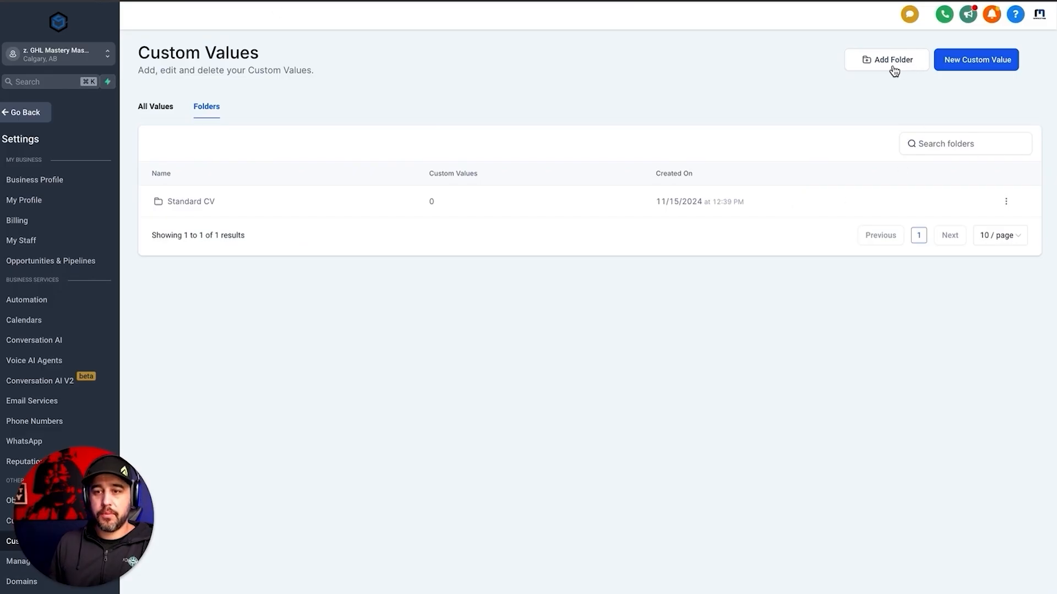
Create a custom values folder named 'Agency Info' and open it
{"action": "left_click", "coordinate": [895, 62]}
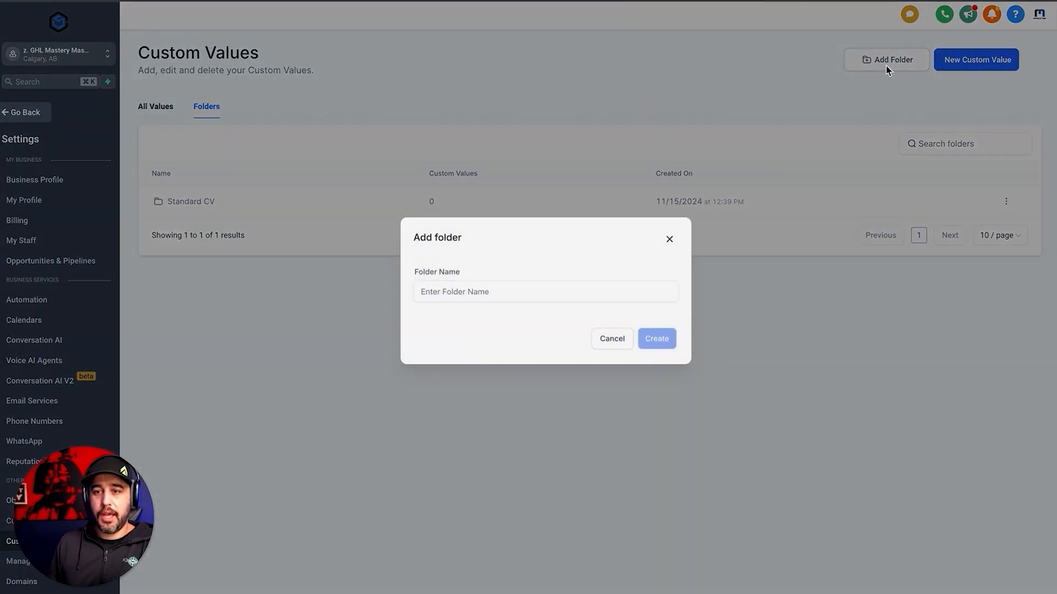
{"action": "left_click", "coordinate": [543, 304]}
{"action": "type", "text": "Agenc"}
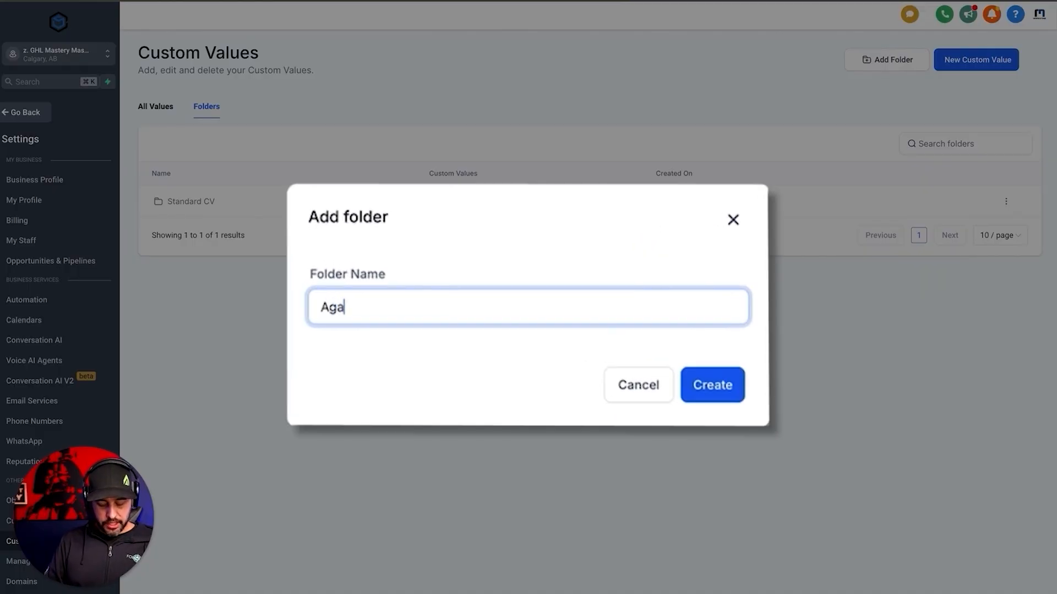
{"action": "type", "text": "y Info"}
{"action": "left_click", "coordinate": [733, 397]}
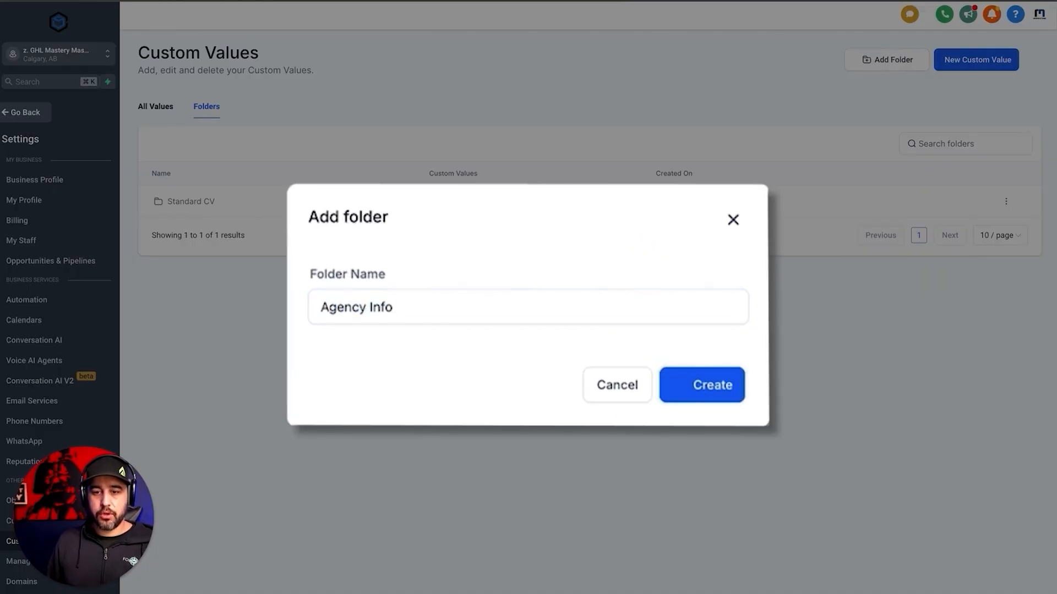
{"action": "left_click", "coordinate": [184, 203]}
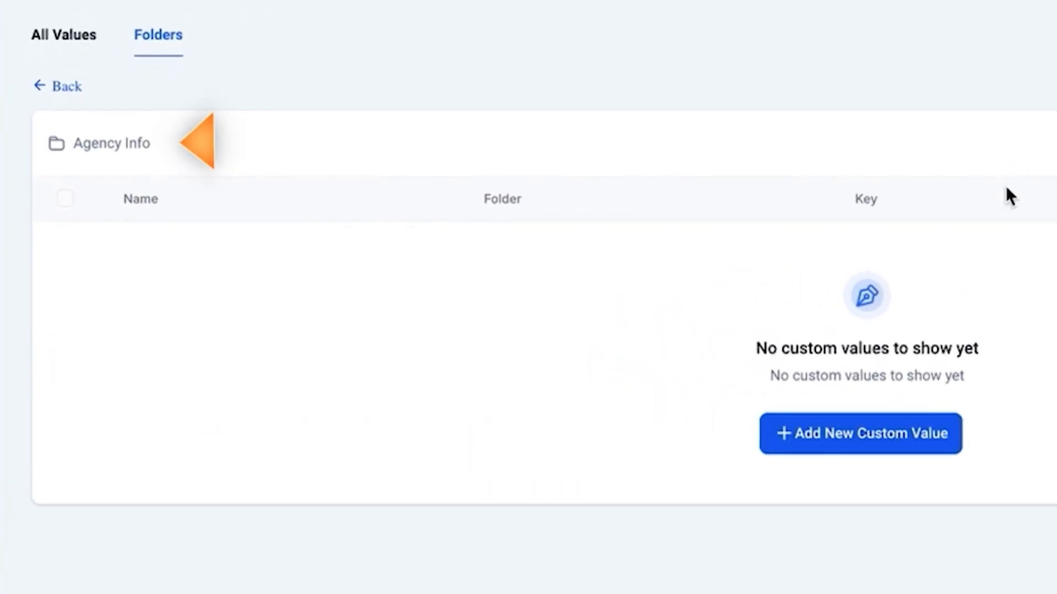
Add an 'Agency Name' custom value to the Agency Info folder
{"action": "left_click", "coordinate": [892, 432]}
{"action": "left_click", "coordinate": [445, 256]}
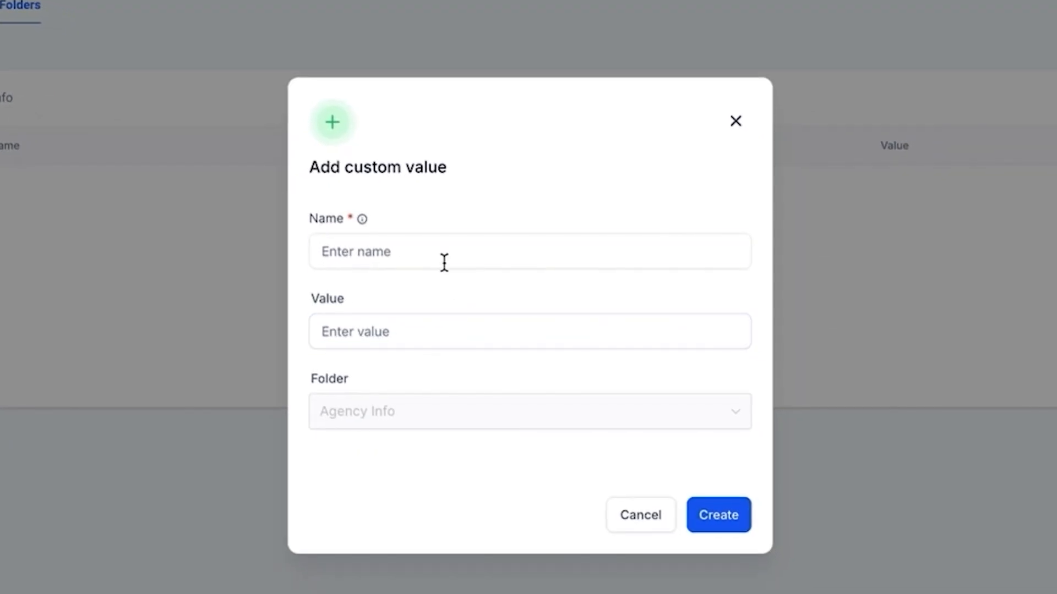
{"action": "type", "text": "Agency "}
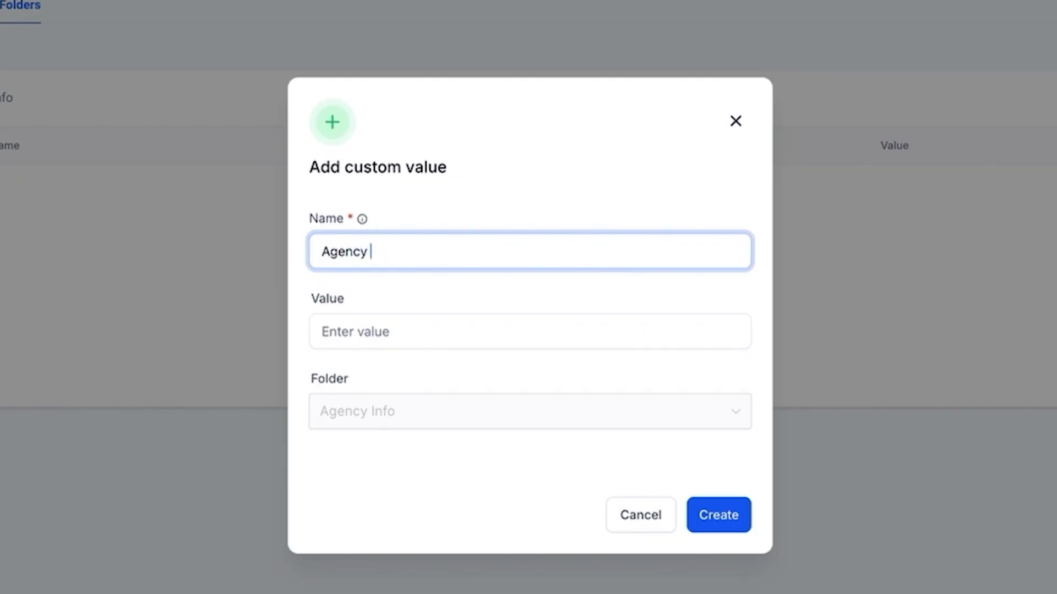
{"action": "type", "text": "Name"}
{"action": "left_click", "coordinate": [420, 333]}
{"action": "left_click", "coordinate": [743, 520]}
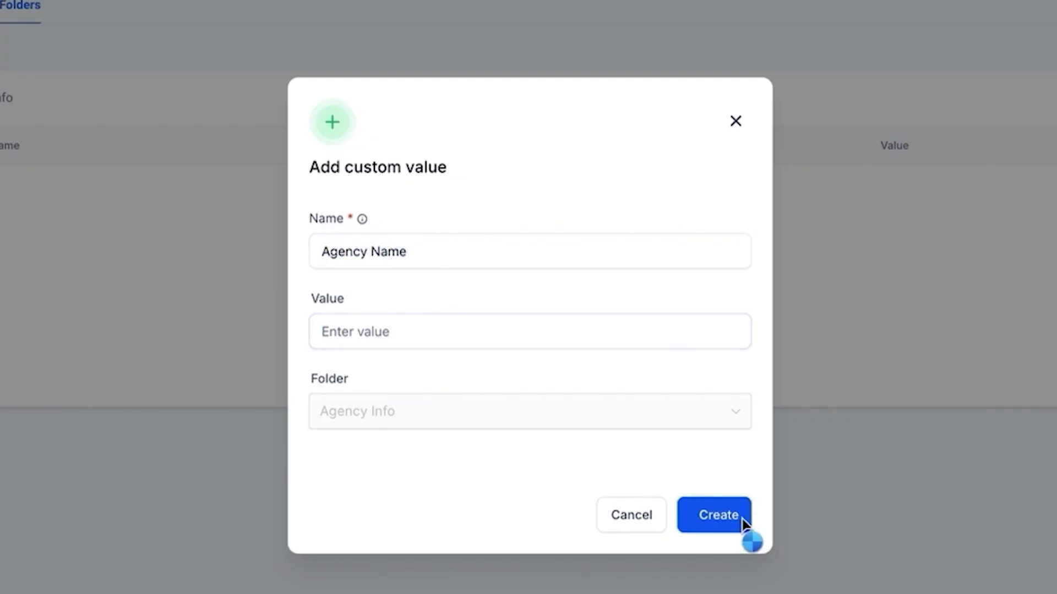
{"action": "left_click", "coordinate": [699, 506]}
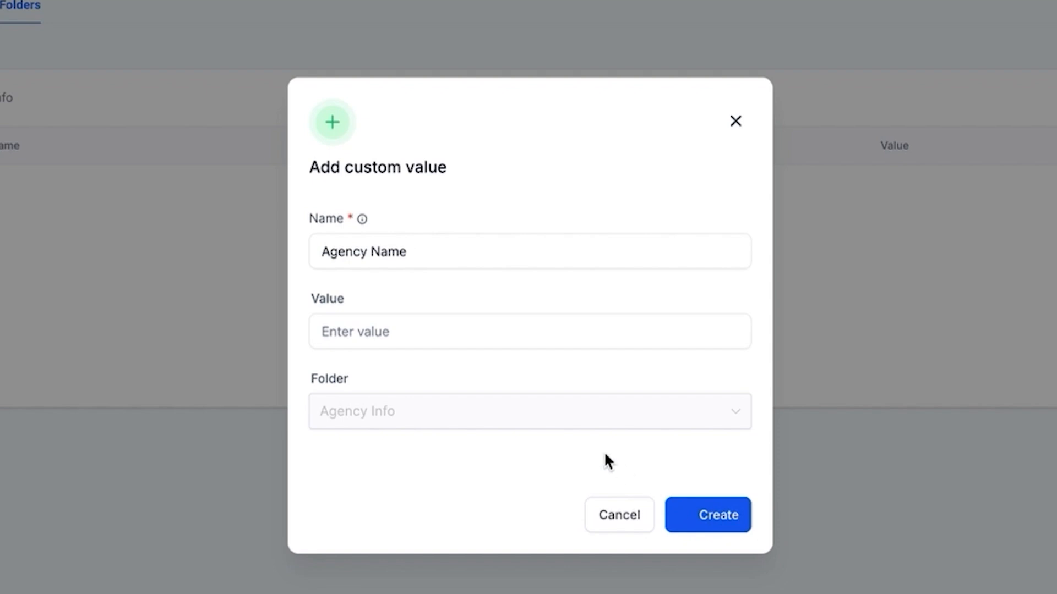
{"action": "left_click", "coordinate": [530, 340]}
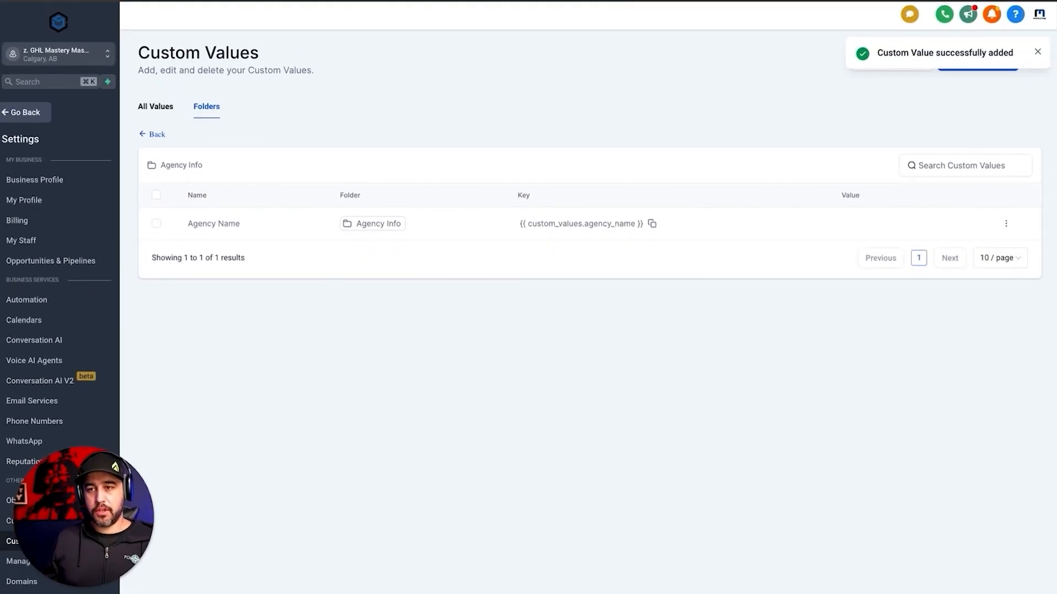
{"action": "left_click", "coordinate": [995, 62]}
Create the Agency Email and Agency Phone custom values in Agency Info
{"action": "left_click", "coordinate": [538, 261]}
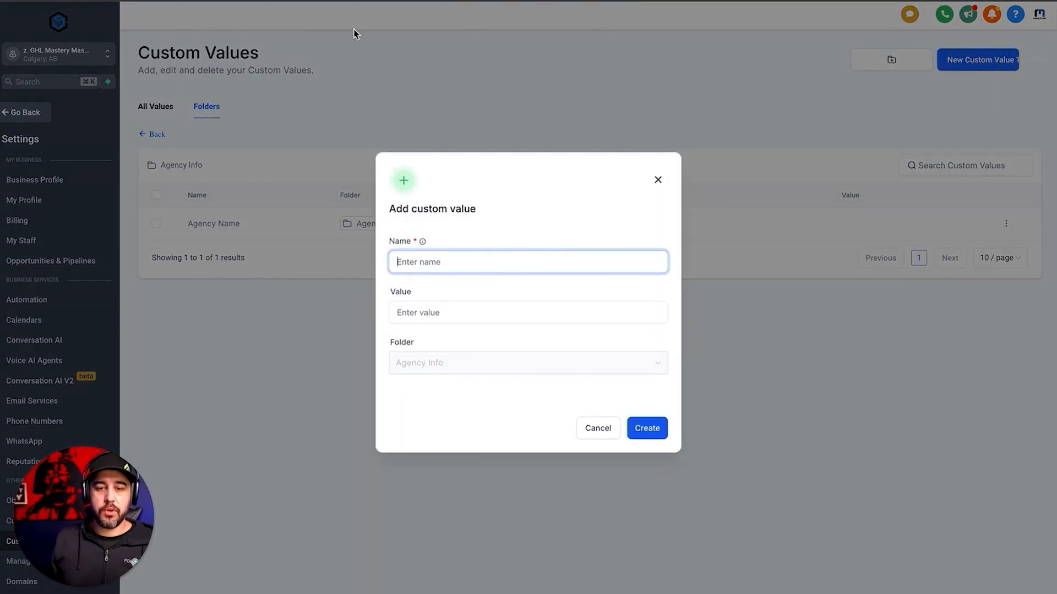
{"action": "type", "text": "Agency Email"}
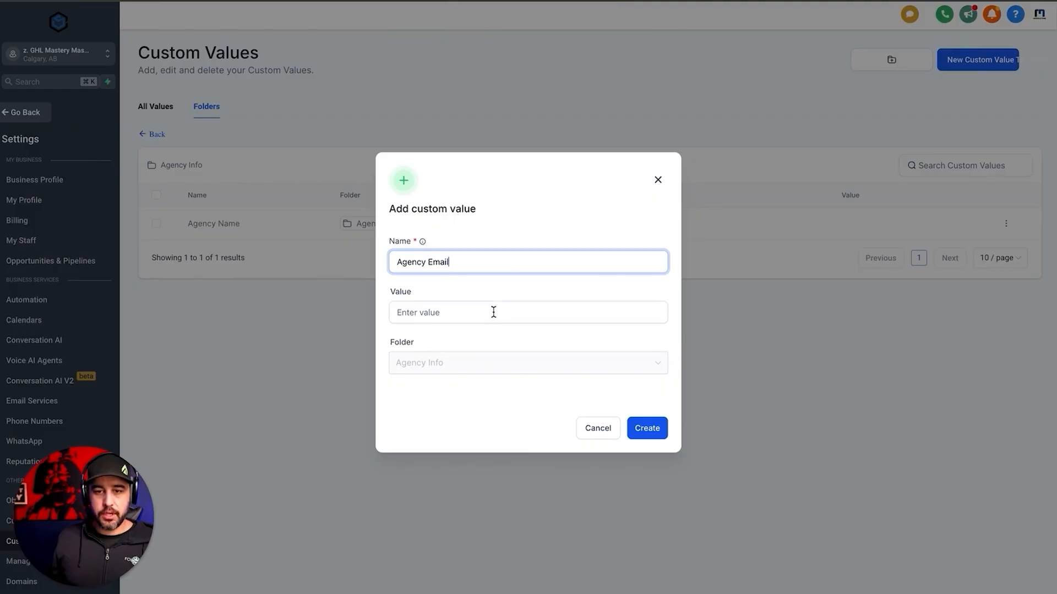
{"action": "left_click", "coordinate": [641, 429]}
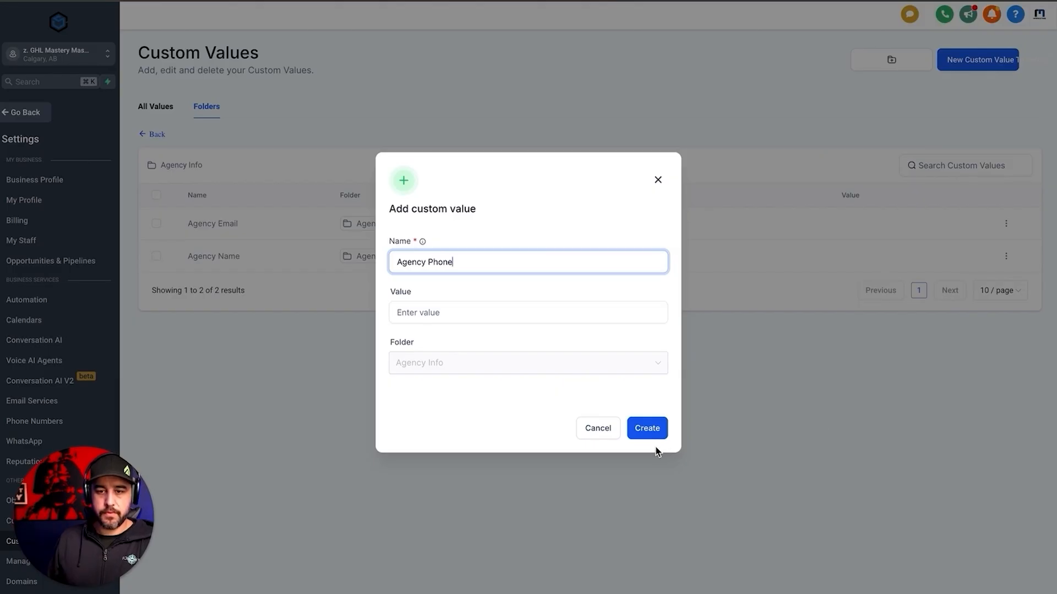
{"action": "left_click", "coordinate": [653, 432]}
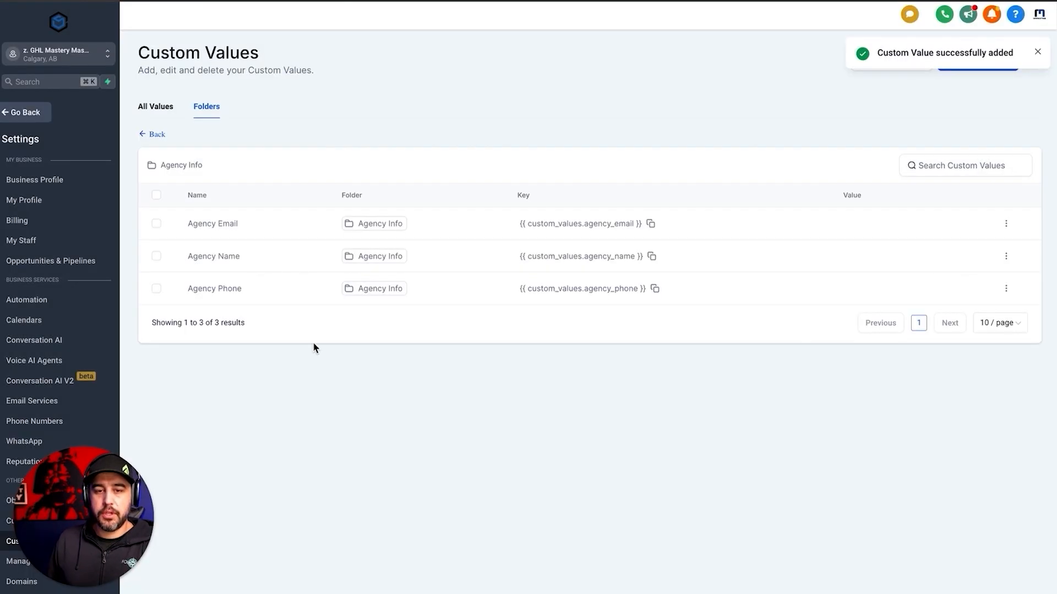
Go back to the folder list and open the empty Standard CV folder
{"action": "left_click", "coordinate": [153, 135]}
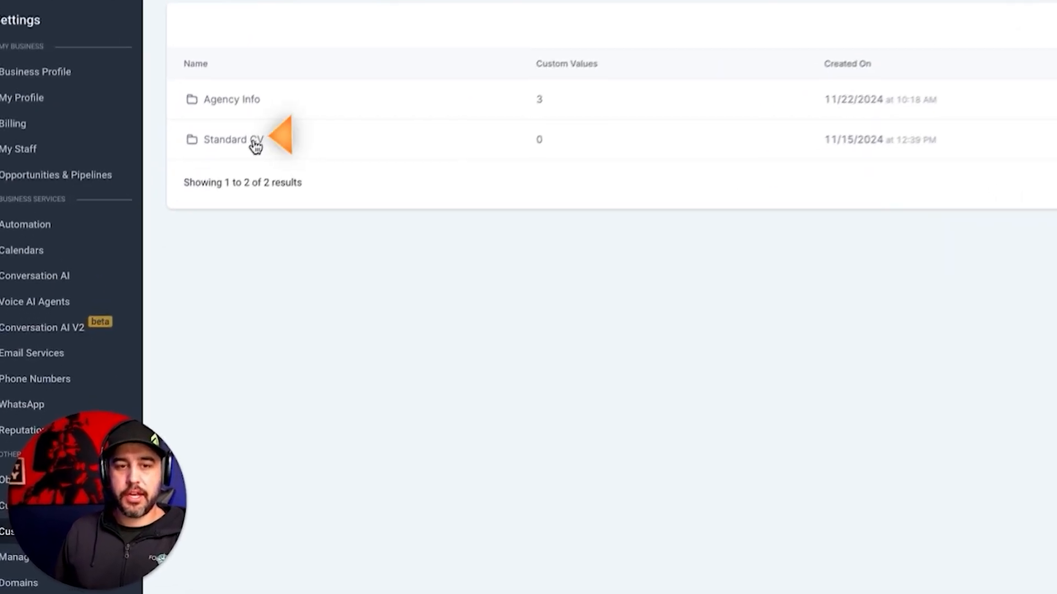
{"action": "left_click", "coordinate": [245, 143]}
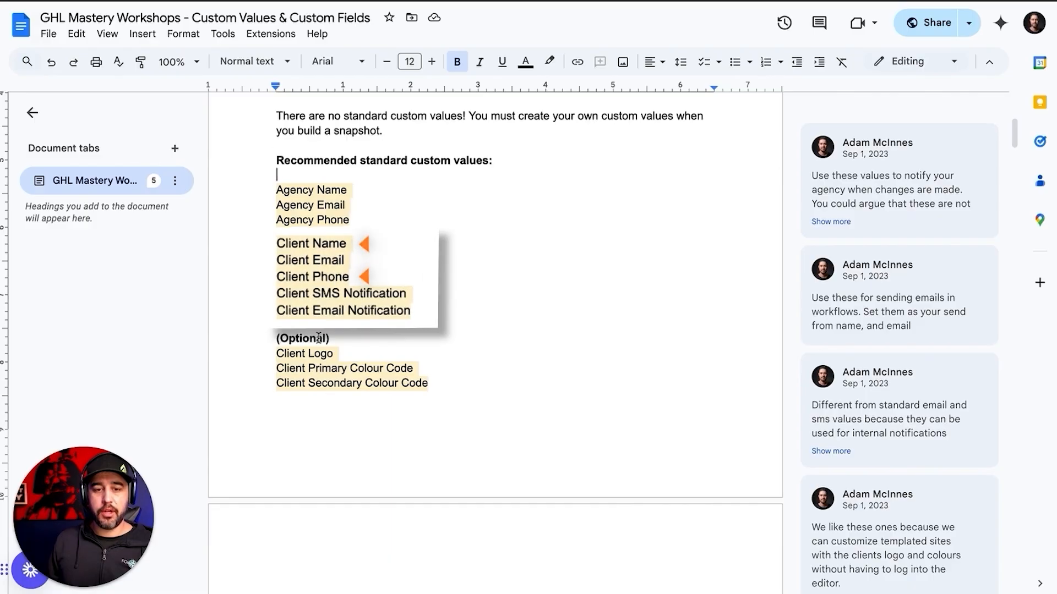
{"action": "scroll", "coordinate": [327, 398], "scroll_direction": "down", "scroll_amount": 3}
{"action": "scroll", "coordinate": [328, 398], "scroll_direction": "up", "scroll_amount": 5}
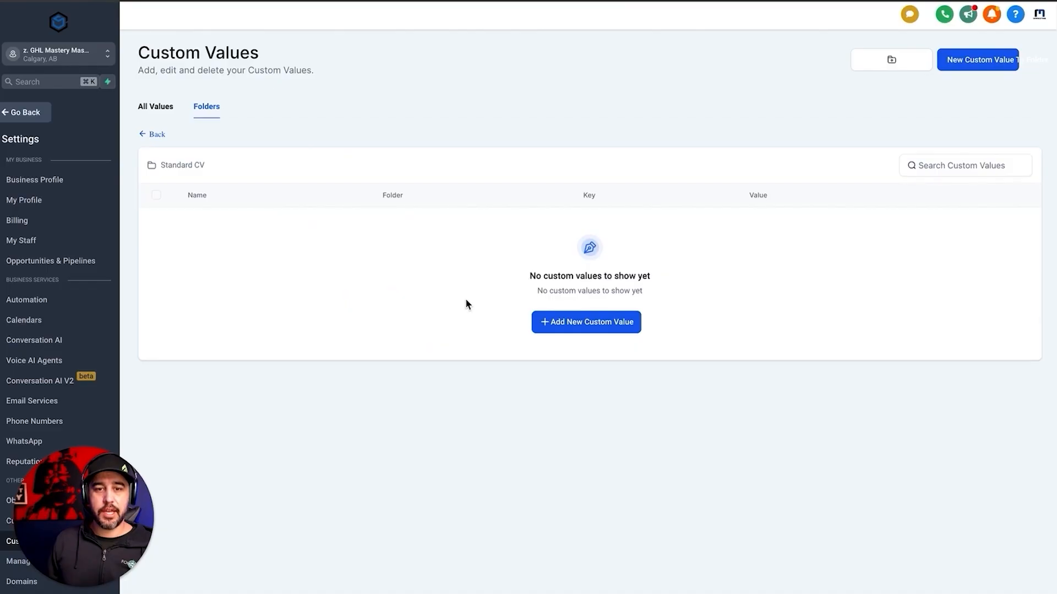
Add Client Email and Client Phone custom values to the Standard CV folder
{"action": "left_click", "coordinate": [592, 320]}
{"action": "type", "text": "Client Email"}
{"action": "key", "text": "Return"}
{"action": "type", "text": "Client Phone"}
{"action": "key", "text": "Return"}
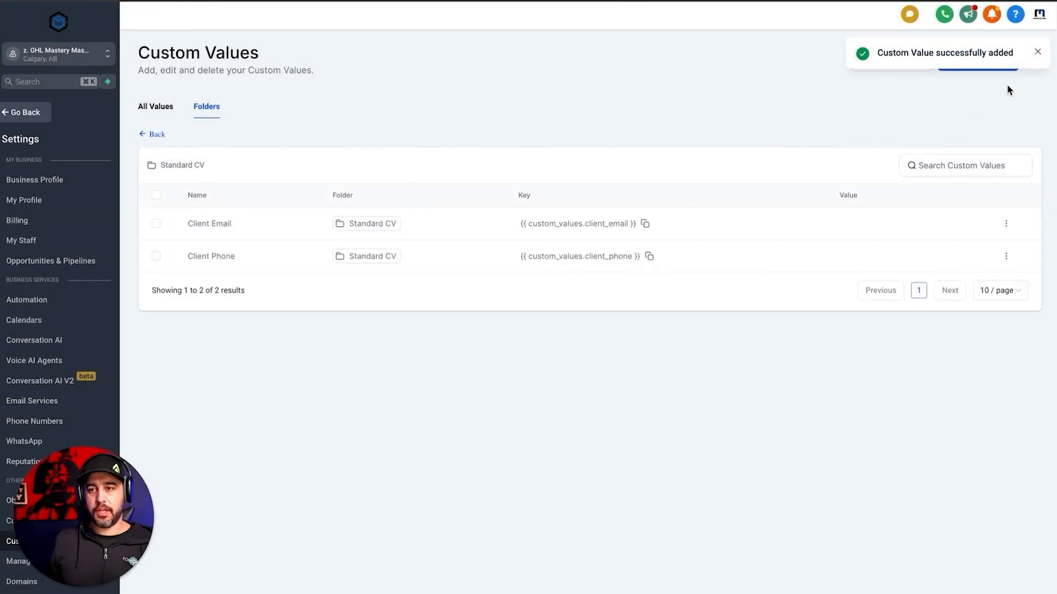
{"action": "left_click", "coordinate": [1037, 51]}
Add a Client Name custom value after the duplicate Client Email entry is rejected
{"action": "left_click", "coordinate": [951, 69]}
{"action": "left_click", "coordinate": [528, 259]}
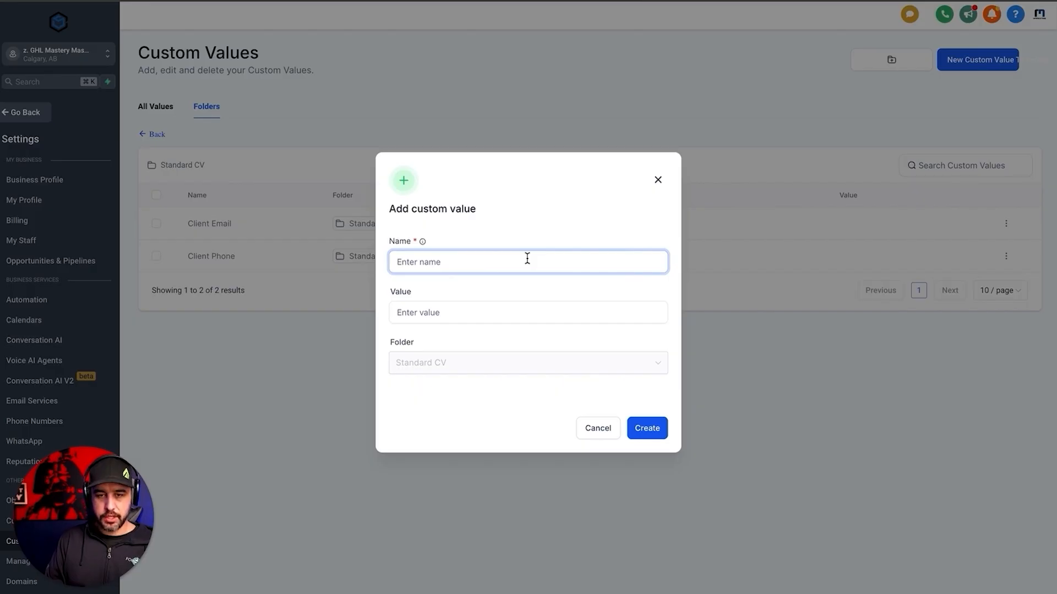
{"action": "type", "text": "Client Email"}
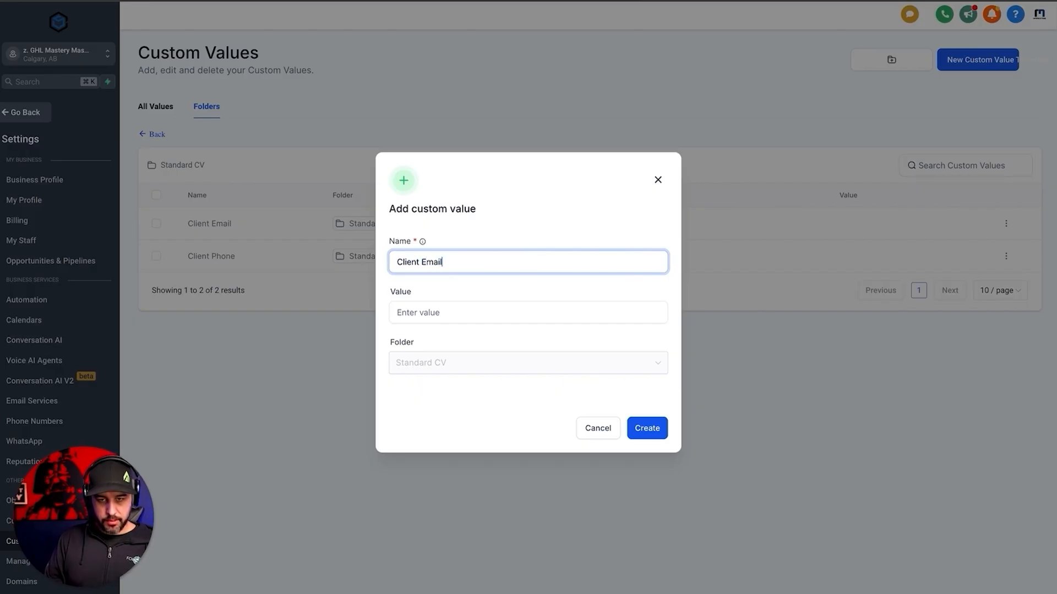
{"action": "key", "text": "Return"}
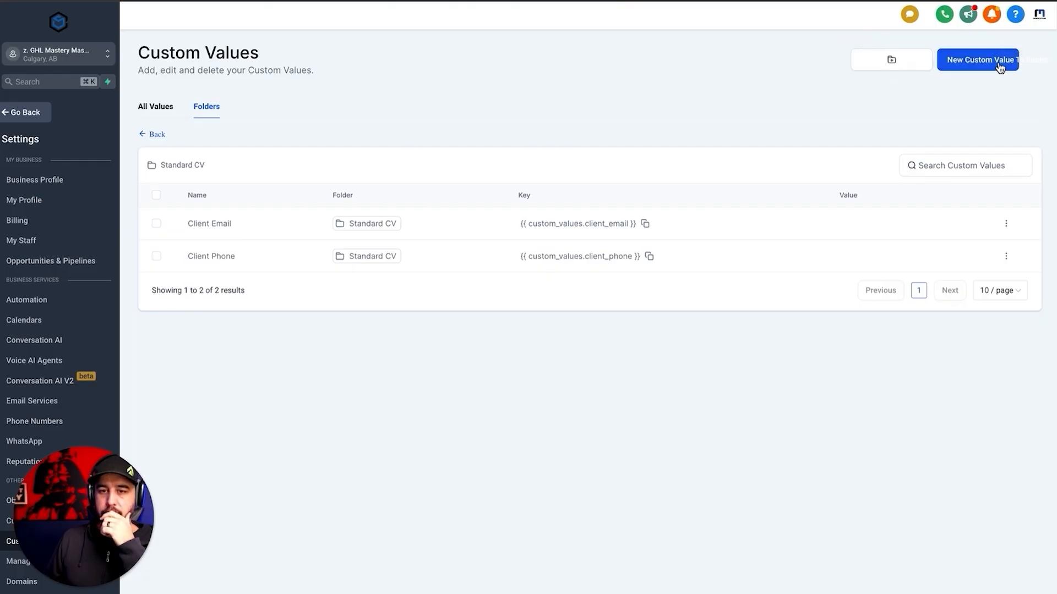
{"action": "left_click", "coordinate": [958, 61]}
{"action": "type", "text": "Client Name"}
{"action": "key", "text": "Return"}
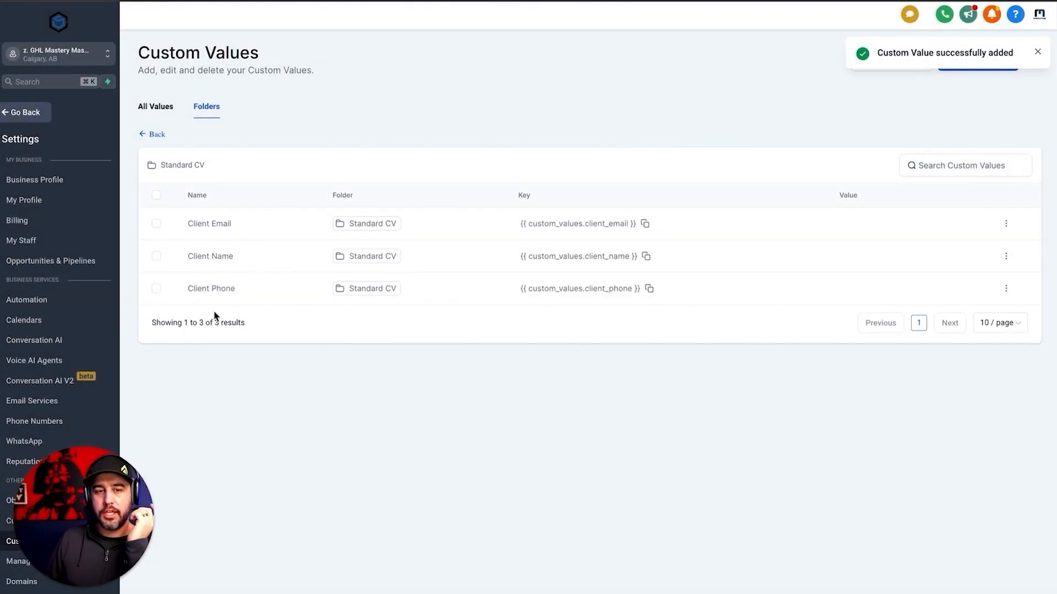
{"action": "double_click", "coordinate": [190, 224]}
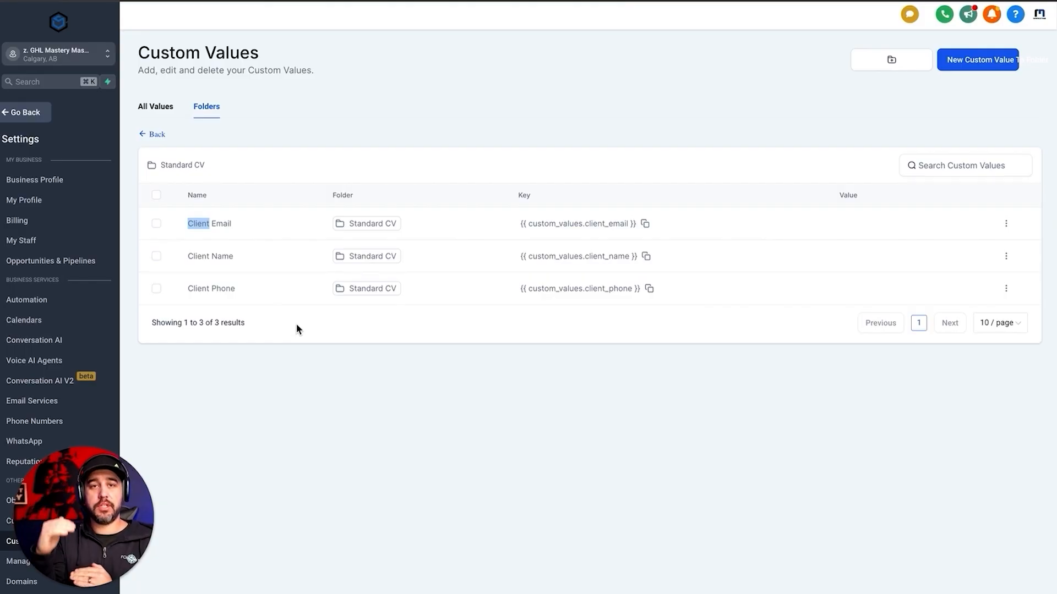
{"action": "left_click", "coordinate": [392, 329]}
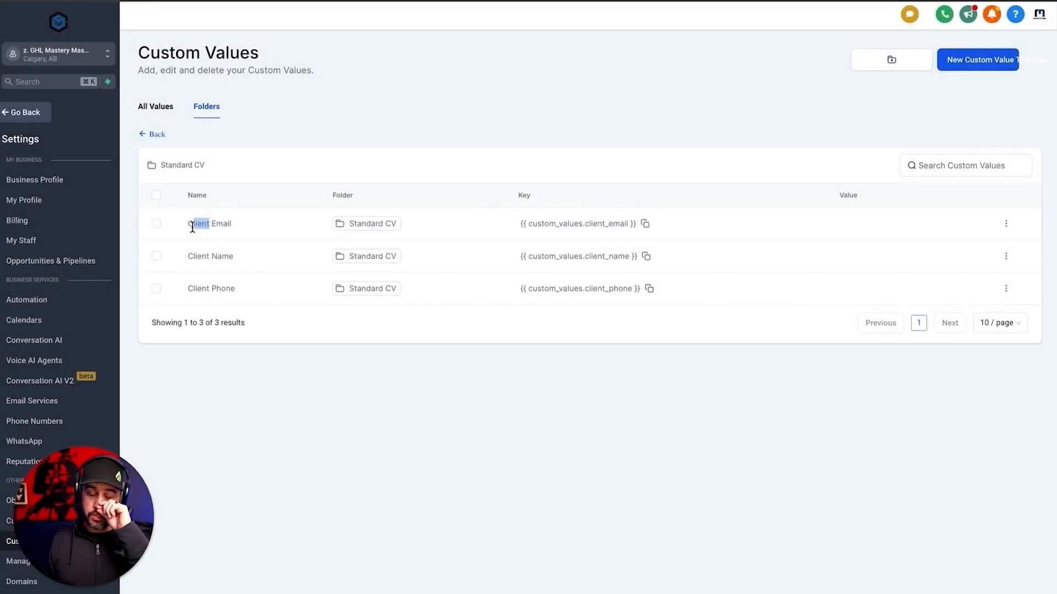
{"action": "left_click", "coordinate": [266, 202]}
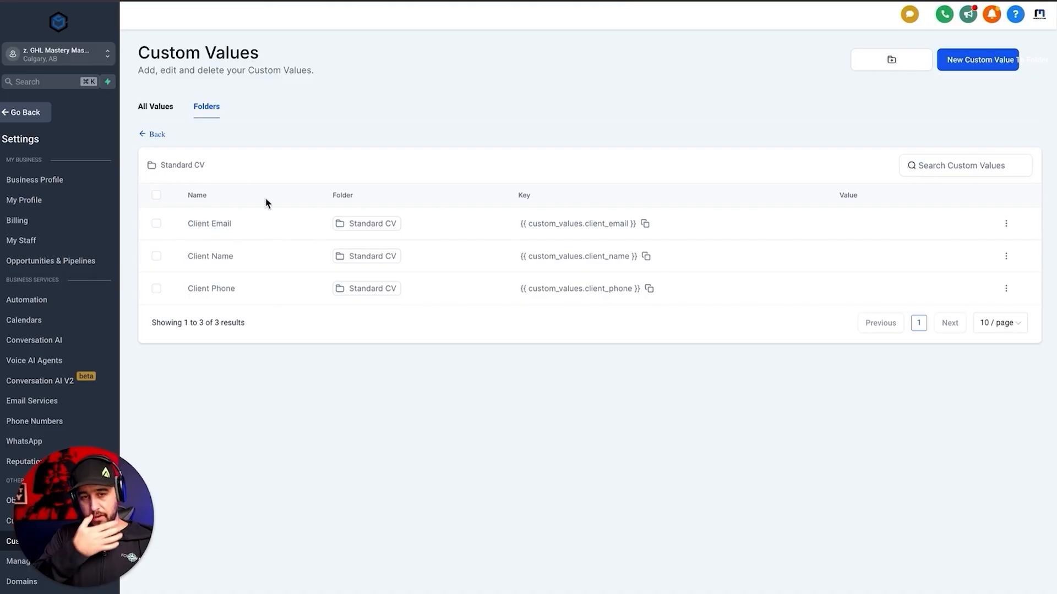
{"action": "left_click", "coordinate": [180, 165]}
Review all values' 'A. Standard' prefix, then reopen the Standard CV folder
{"action": "left_click", "coordinate": [155, 107]}
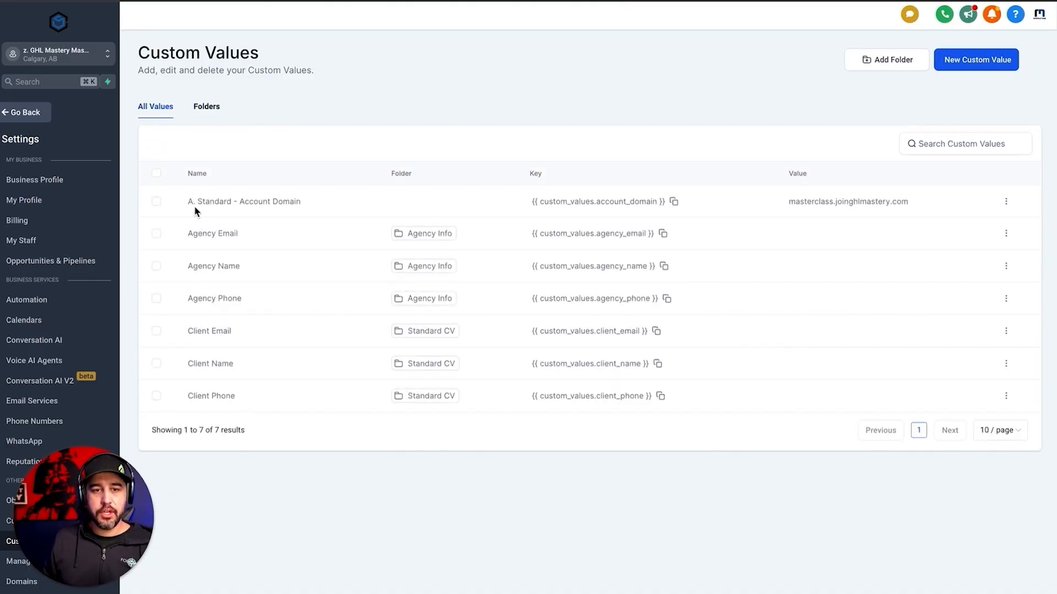
{"action": "left_click_drag", "start_coordinate": [187, 203], "coordinate": [232, 203]}
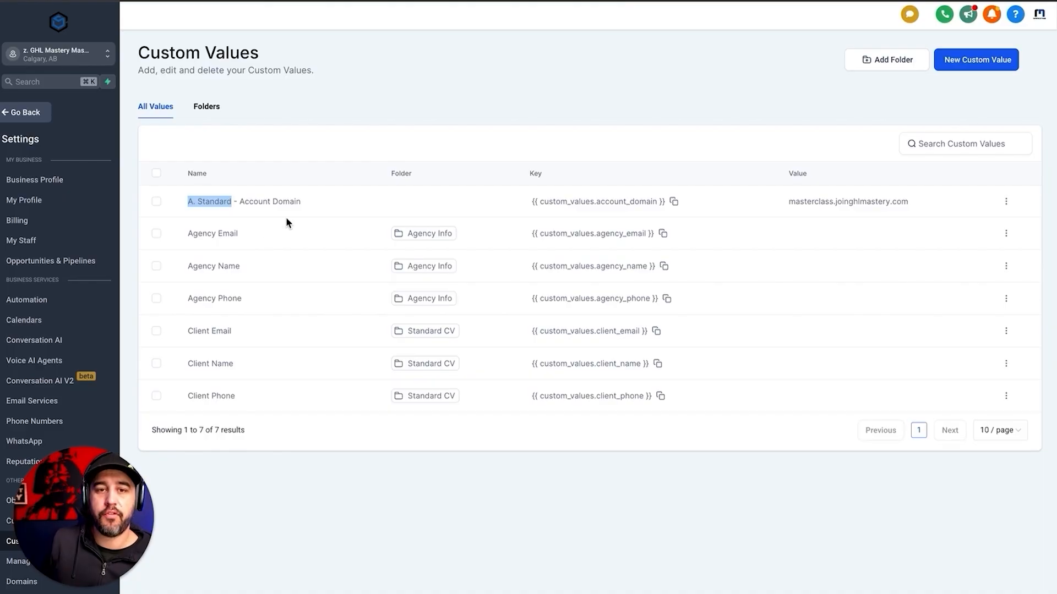
{"action": "left_click", "coordinate": [208, 106]}
{"action": "left_click", "coordinate": [191, 233]}
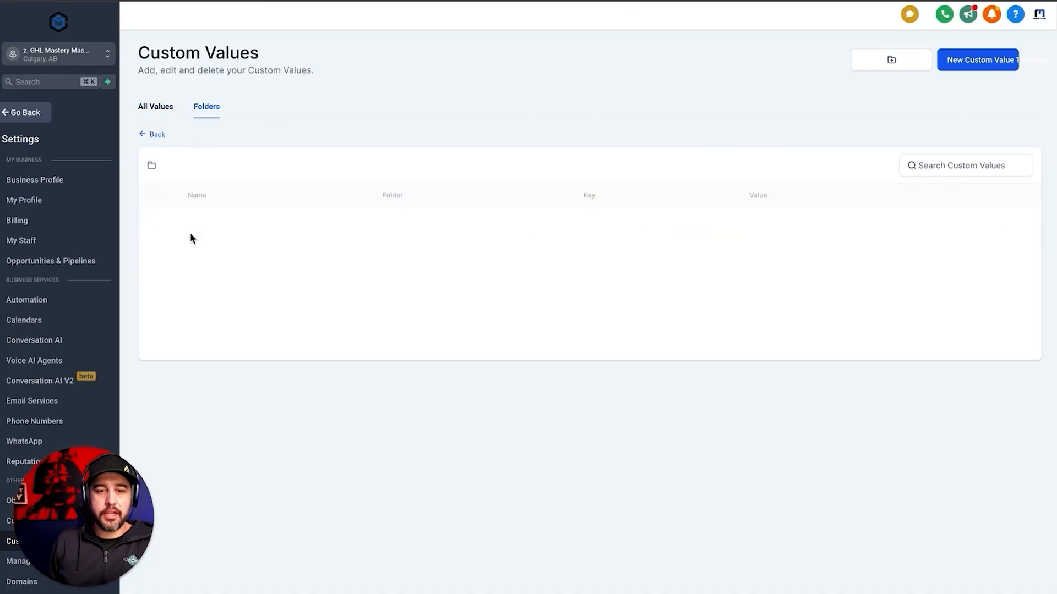
Add a 'Client Logo URL' custom value to Standard CV
{"action": "left_click", "coordinate": [958, 60]}
{"action": "left_click", "coordinate": [523, 264]}
{"action": "type", "text": "Client Logo URL"}
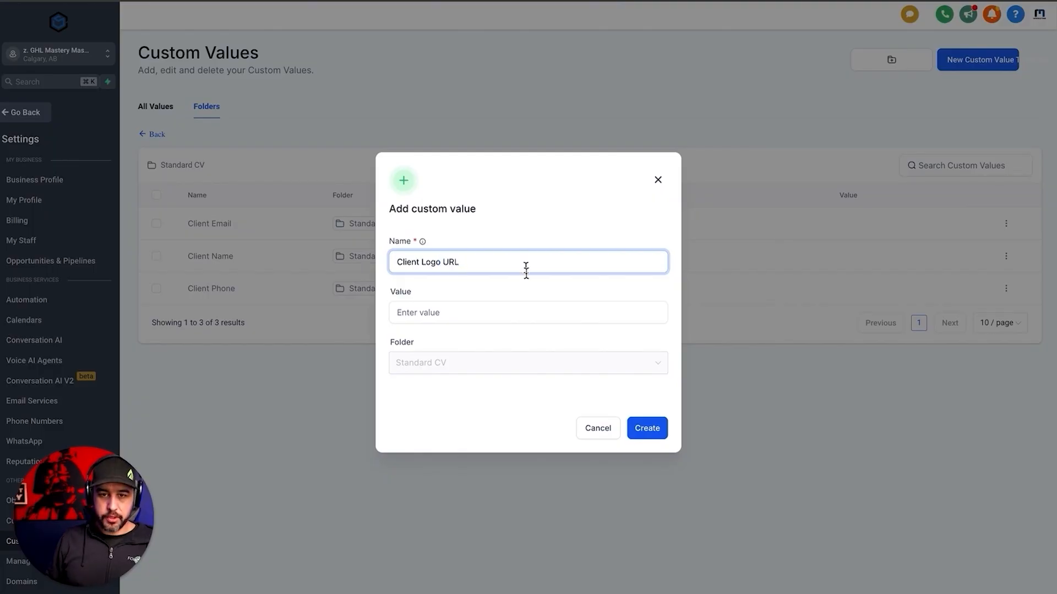
{"action": "left_click", "coordinate": [655, 430]}
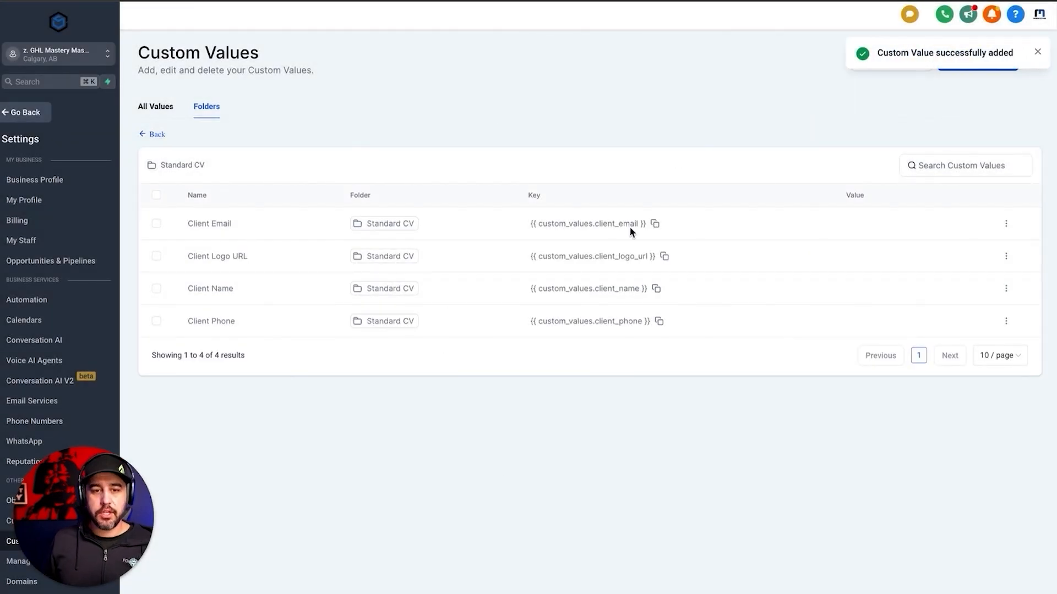
Add 'Client Primary Colour' and 'Client Secondary Colour' custom values
{"action": "left_click", "coordinate": [1038, 52]}
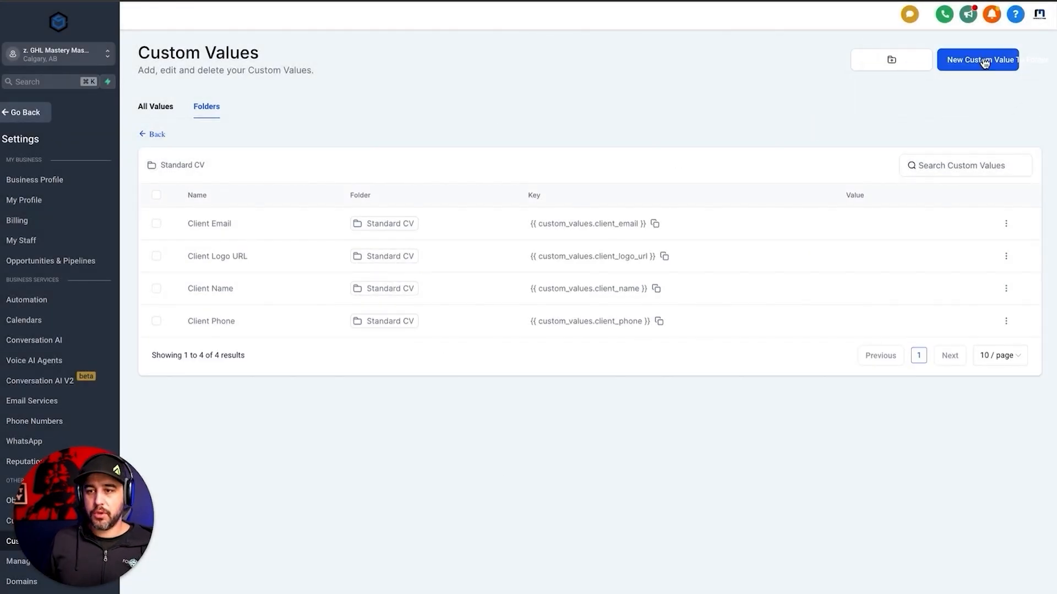
{"action": "left_click", "coordinate": [991, 60]}
{"action": "type", "text": "Client Primary Colour"}
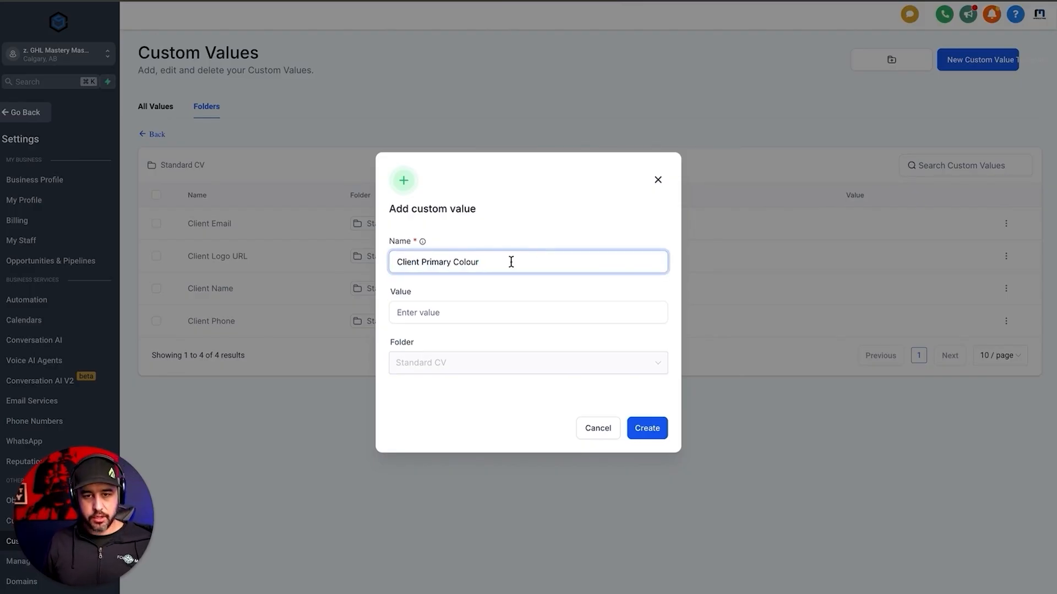
{"action": "left_click", "coordinate": [653, 435]}
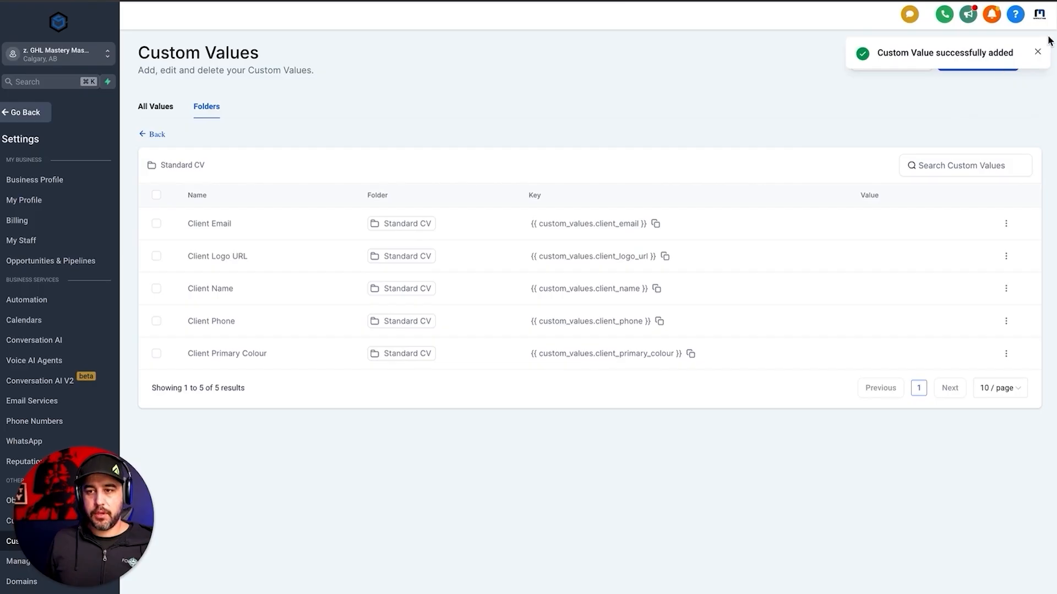
{"action": "left_click", "coordinate": [1039, 50]}
{"action": "left_click", "coordinate": [993, 62]}
{"action": "type", "text": "Client Secondary Colour"}
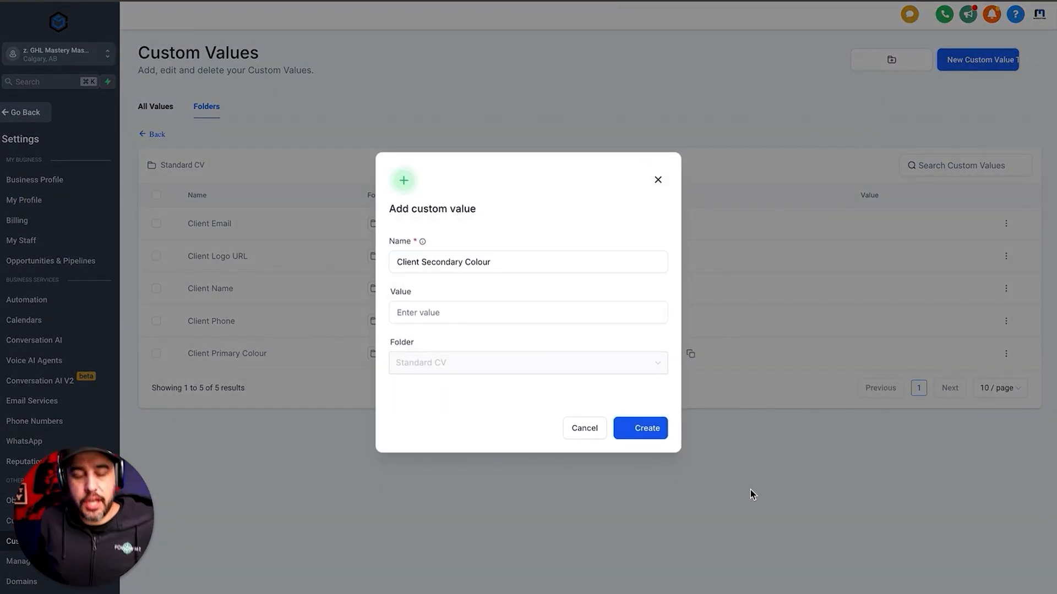
{"action": "key", "text": "Return"}
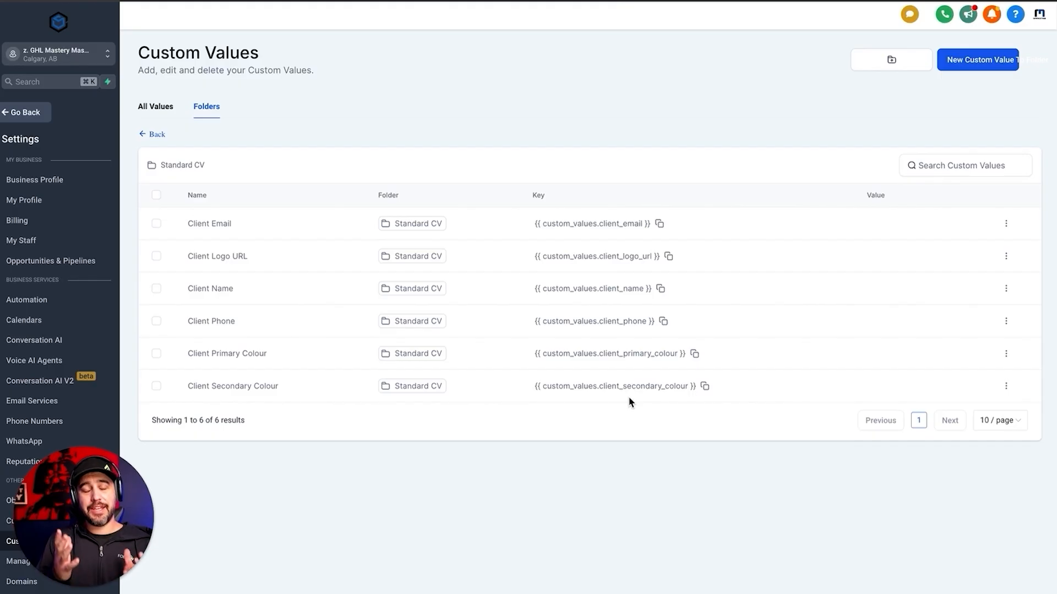
Set the Client Email custom value to the client's e-mail address, then go back to Contacts
{"action": "left_click", "coordinate": [1005, 224]}
{"action": "left_click", "coordinate": [985, 187]}
{"action": "left_click", "coordinate": [523, 307]}
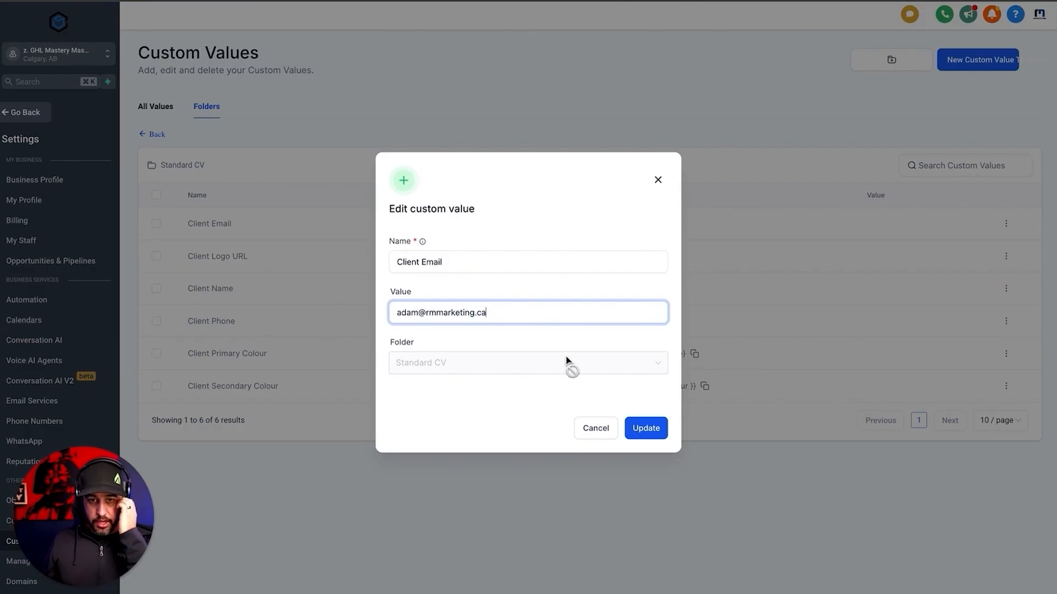
{"action": "left_click", "coordinate": [658, 429]}
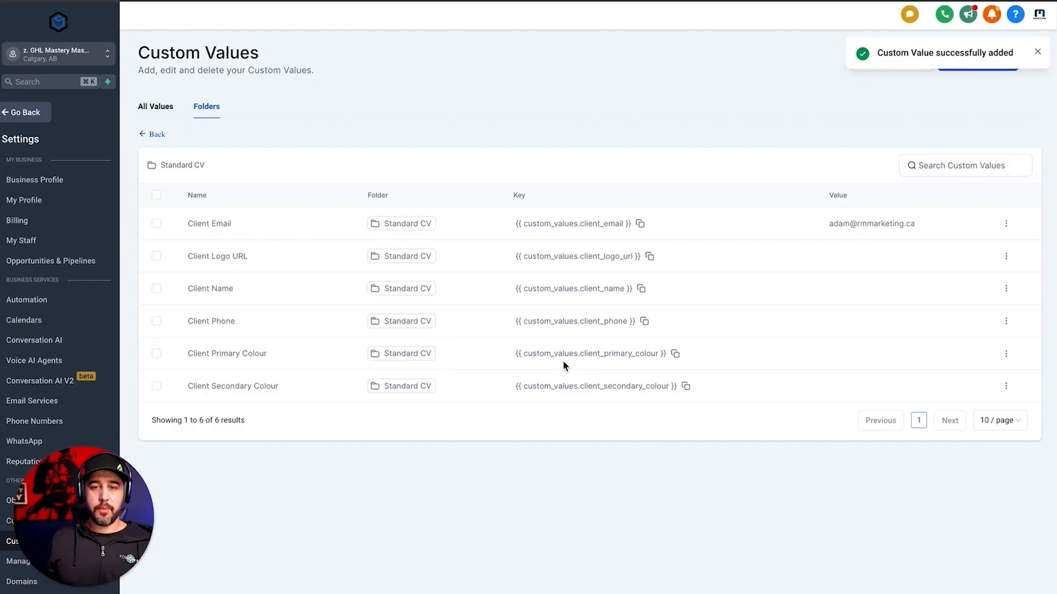
{"action": "left_click", "coordinate": [34, 113]}
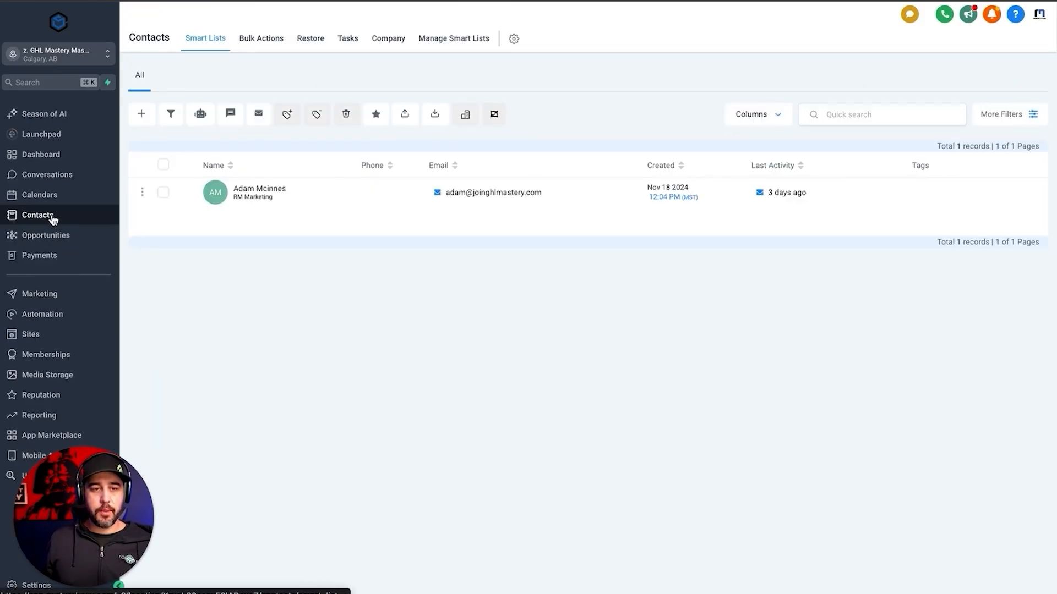
Open the contact and draft an email with subject TEST, a greeting and 'Is this your email?'
{"action": "left_click", "coordinate": [252, 190]}
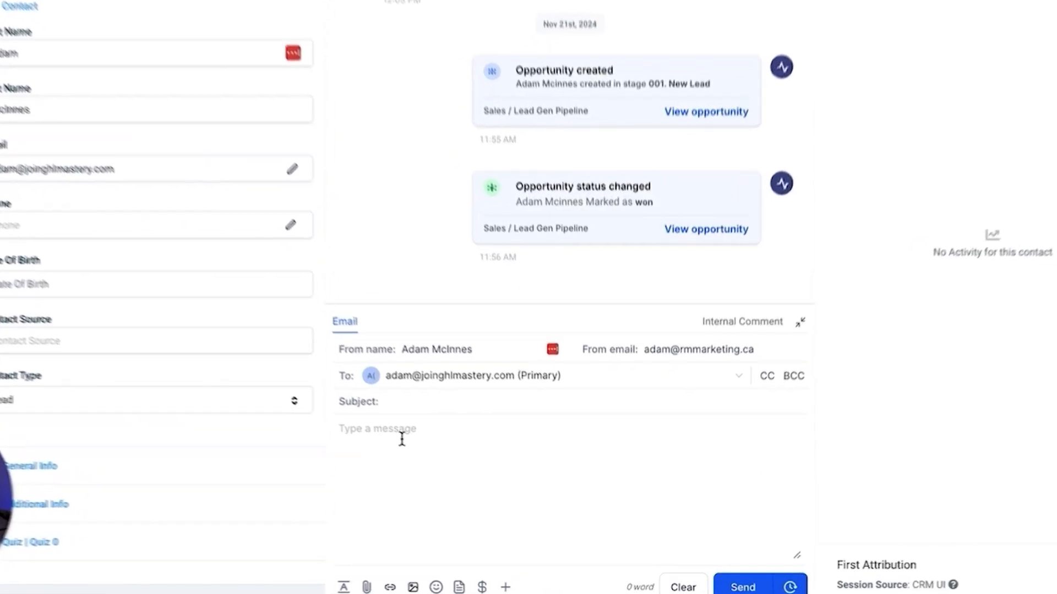
{"action": "left_click", "coordinate": [421, 403]}
{"action": "type", "text": "TEST"}
{"action": "key", "text": "Tab"}
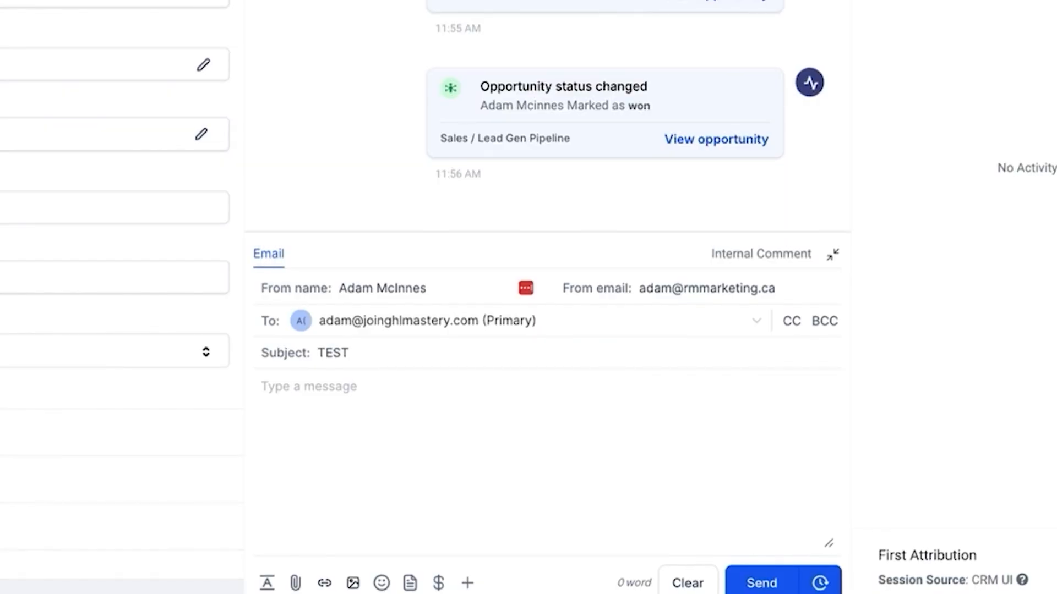
{"action": "type", "text": "Hi"}
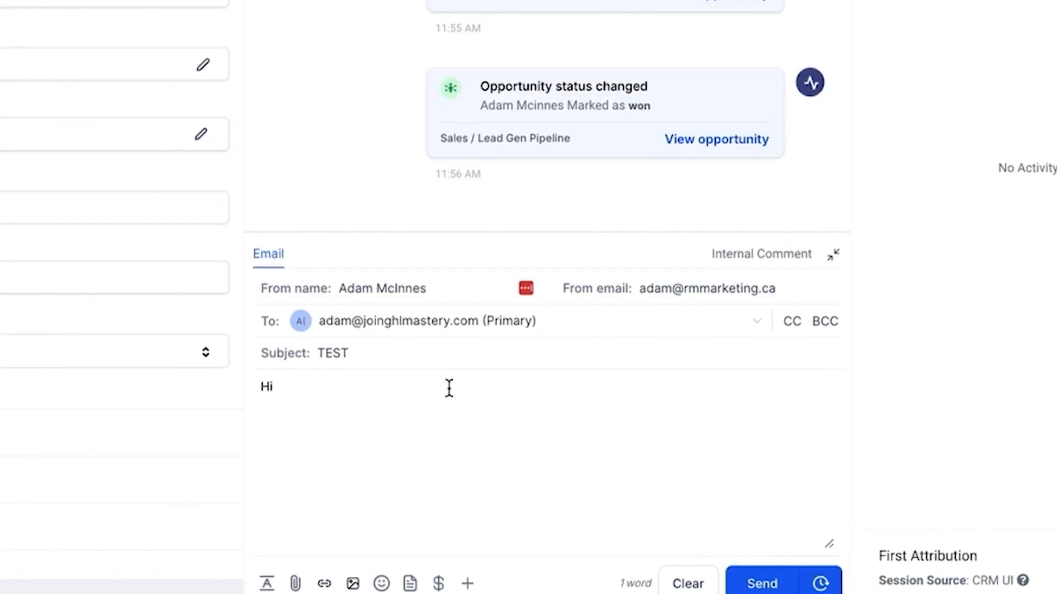
{"action": "type", "text": " Adam,"}
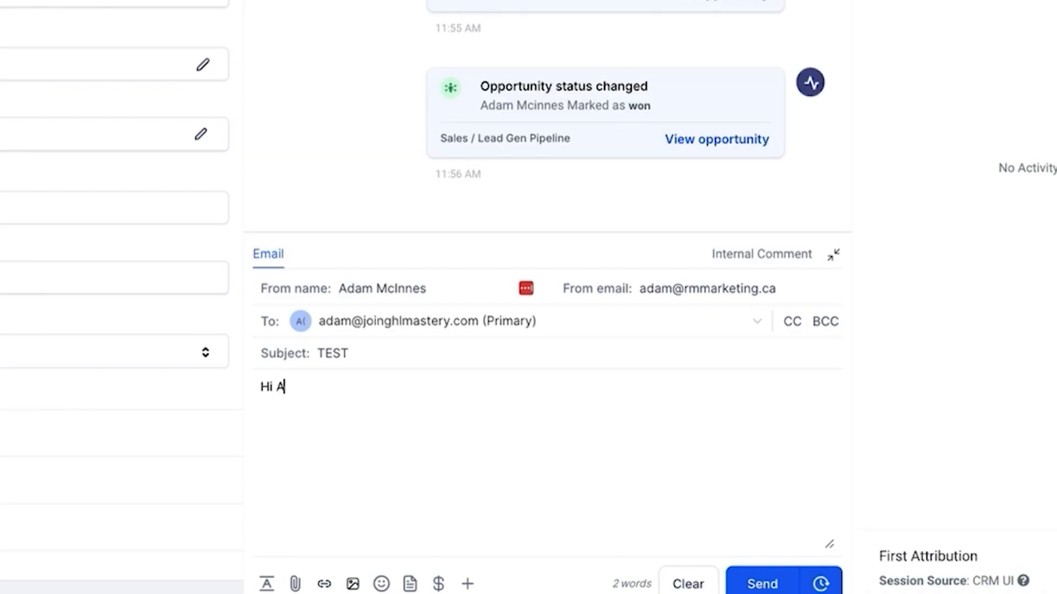
{"action": "key", "text": "Return"}
{"action": "key", "text": "Return"}
{"action": "type", "text": "Is this you"}
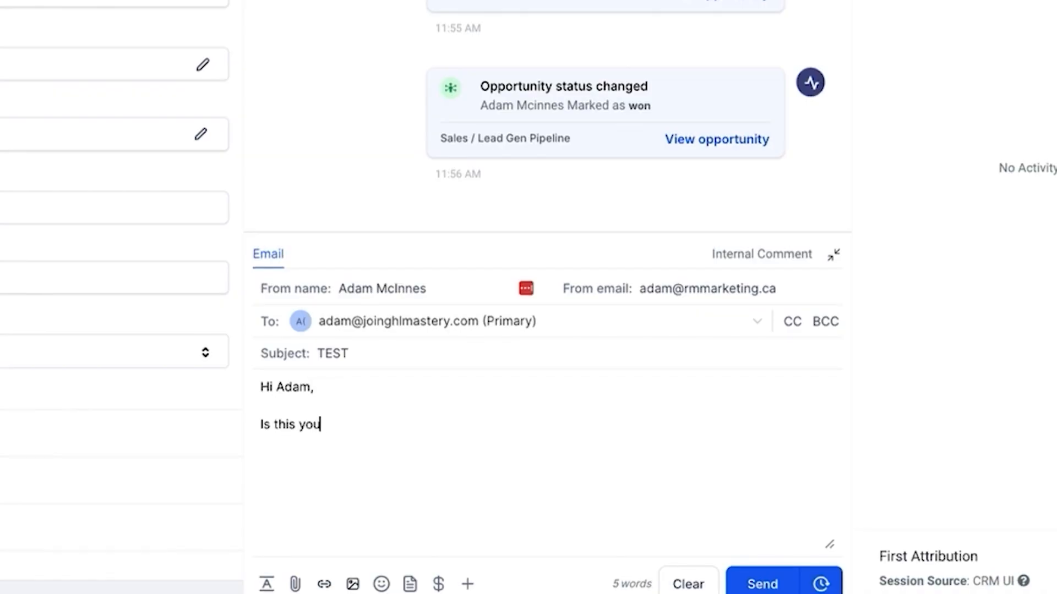
{"action": "type", "text": "r email?"}
{"action": "key", "text": "Return"}
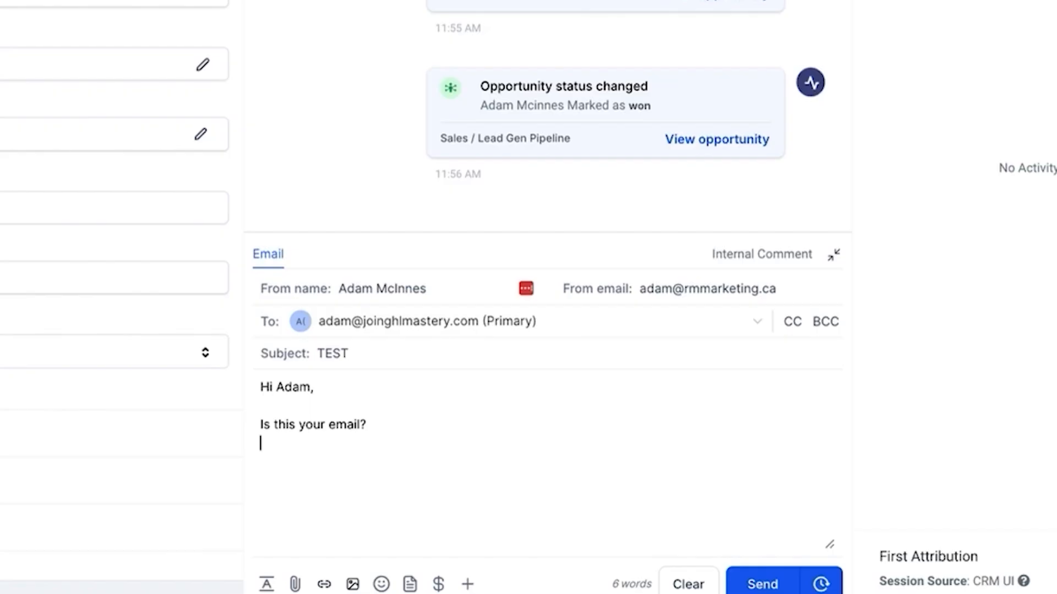
Insert the Client Email custom value into the body, send the email and check the rendered address
{"action": "left_click", "coordinate": [467, 583]}
{"action": "scroll", "coordinate": [451, 452], "scroll_direction": "down", "scroll_amount": 3}
{"action": "left_click", "coordinate": [455, 511]}
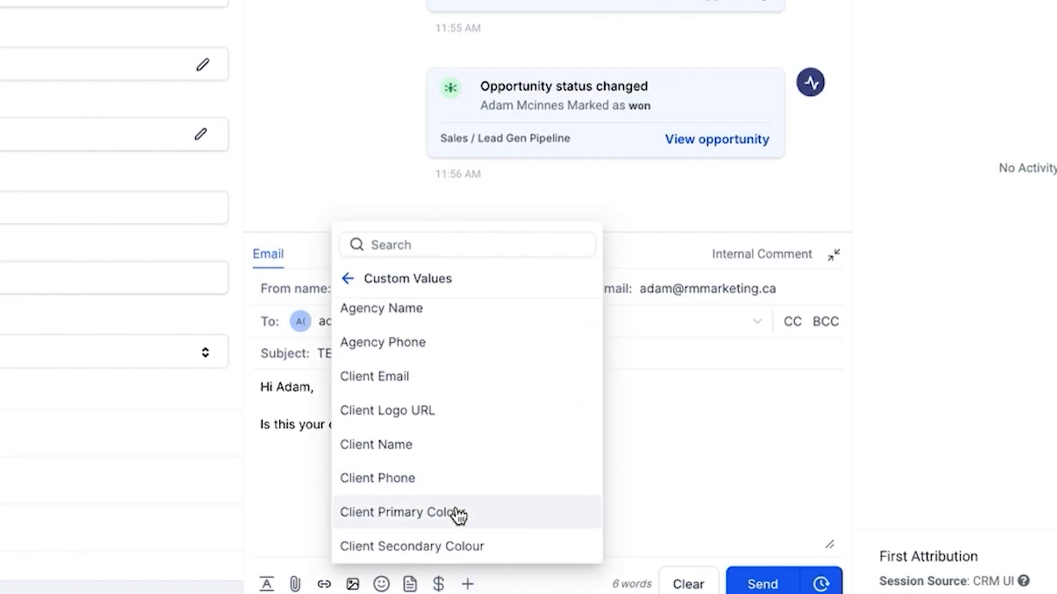
{"action": "left_click", "coordinate": [455, 392]}
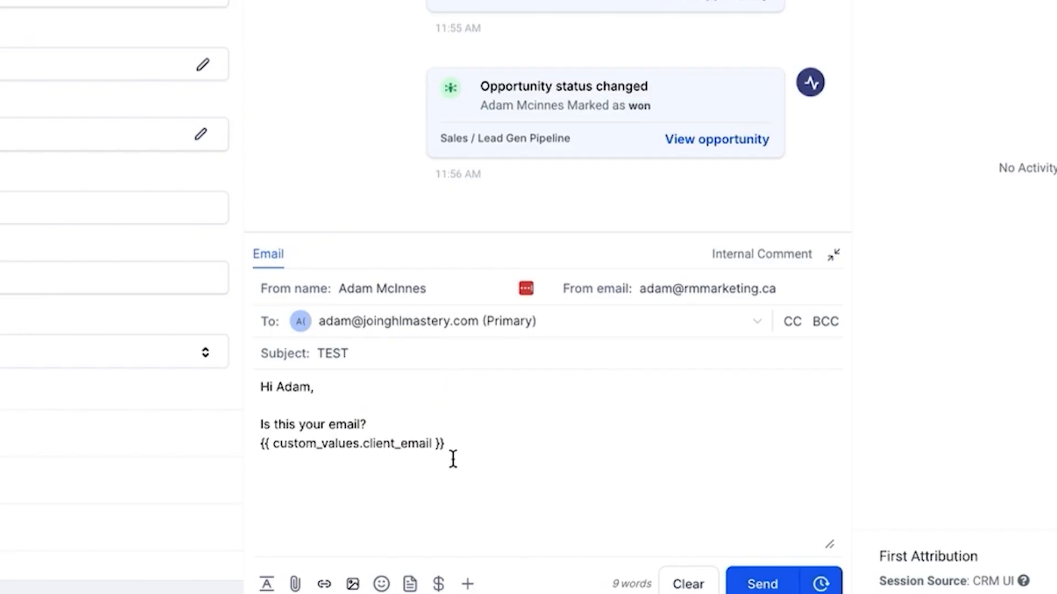
{"action": "left_click_drag", "start_coordinate": [447, 443], "coordinate": [253, 448]}
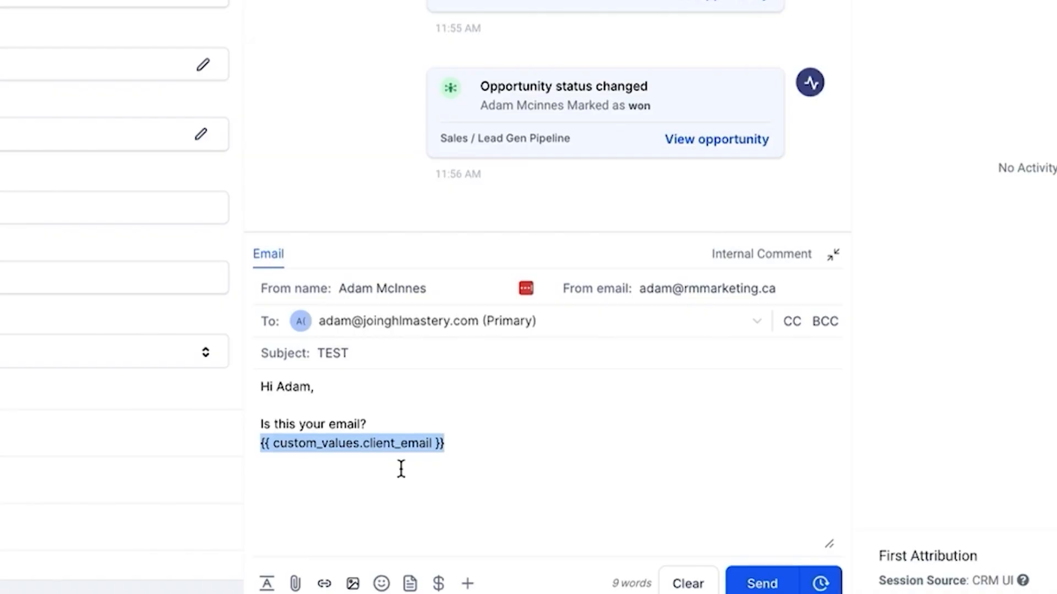
{"action": "left_click", "coordinate": [768, 583]}
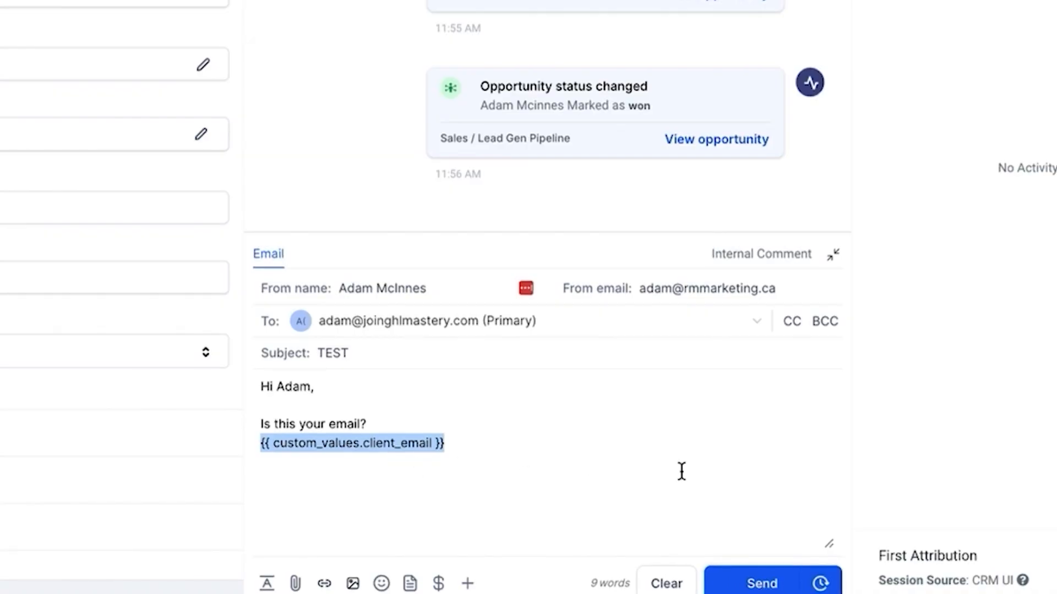
{"action": "left_click_drag", "start_coordinate": [489, 131], "coordinate": [346, 129]}
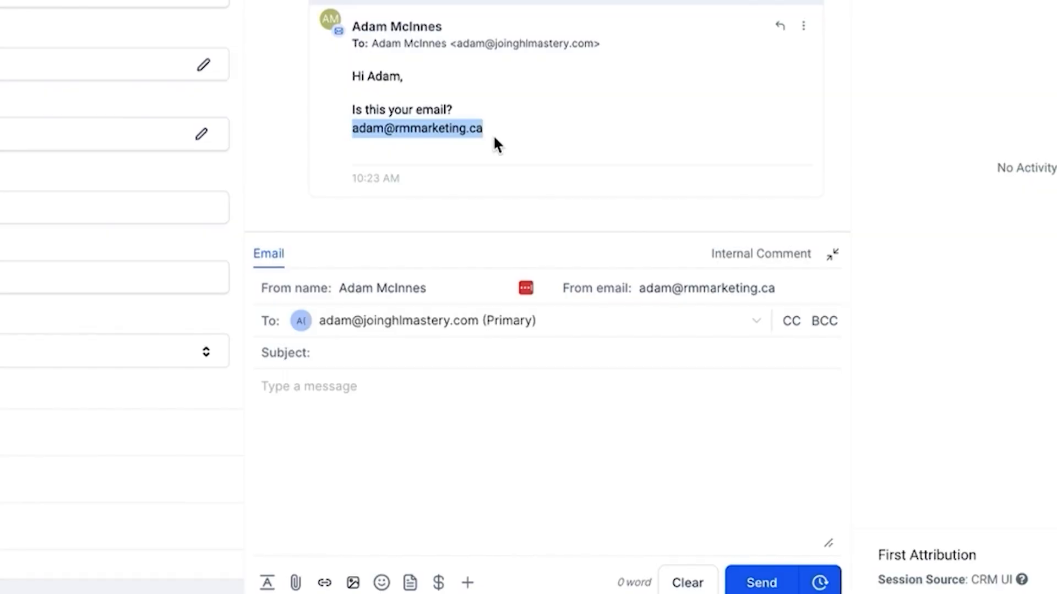
Re-check the filled-in address in the sent test email, then return to Custom Values showing all ten values
{"action": "left_click", "coordinate": [475, 132]}
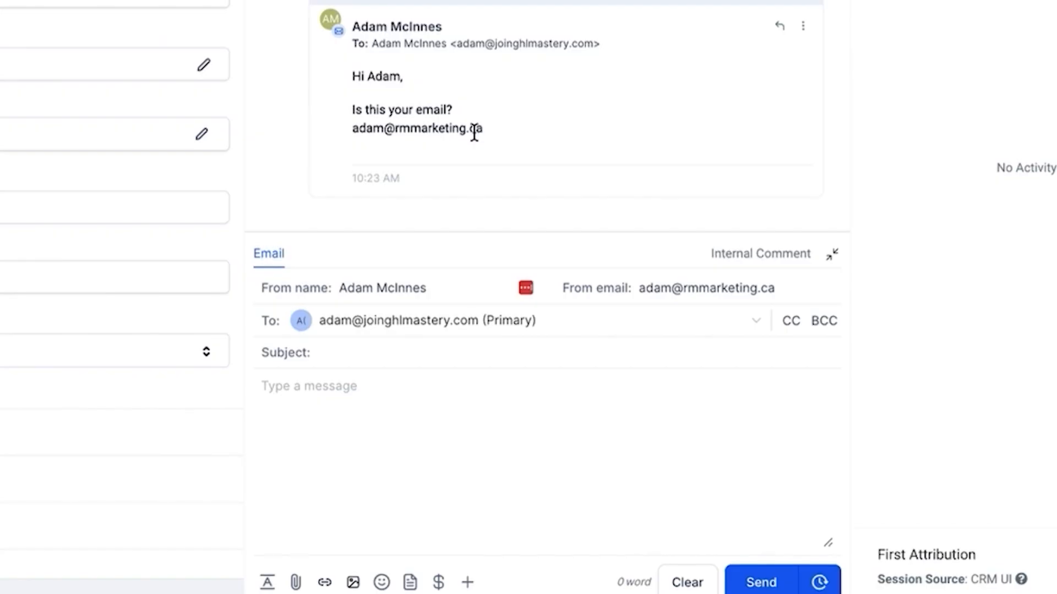
{"action": "left_click_drag", "start_coordinate": [484, 128], "coordinate": [355, 127]}
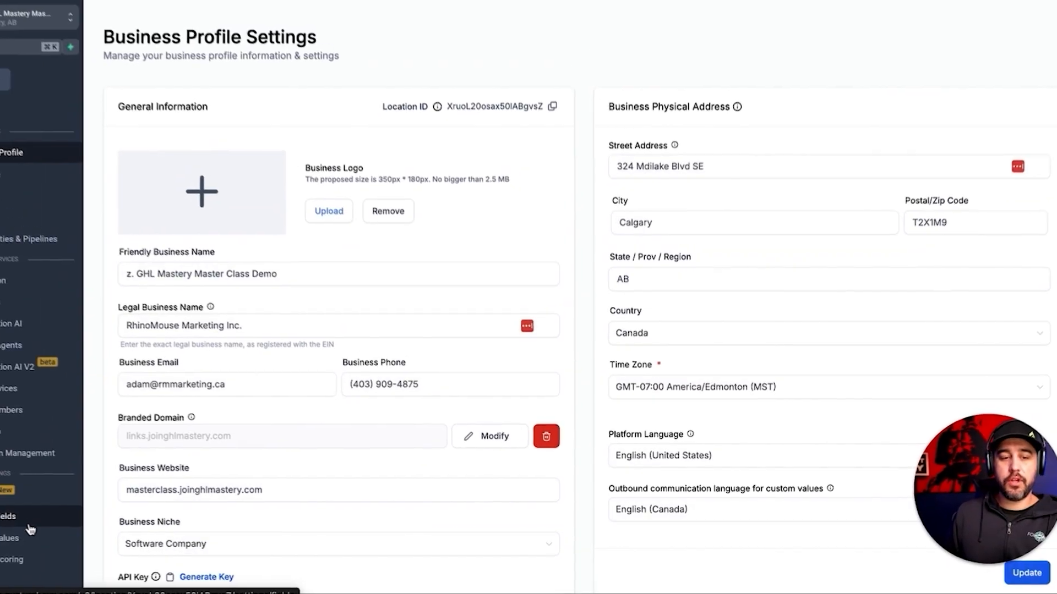
{"action": "left_click", "coordinate": [26, 537]}
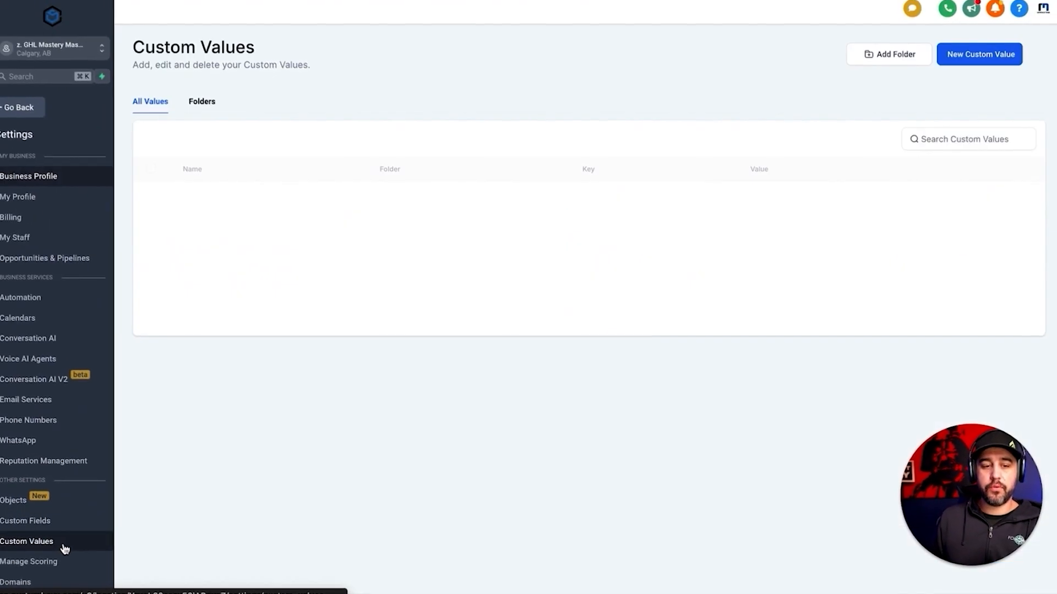